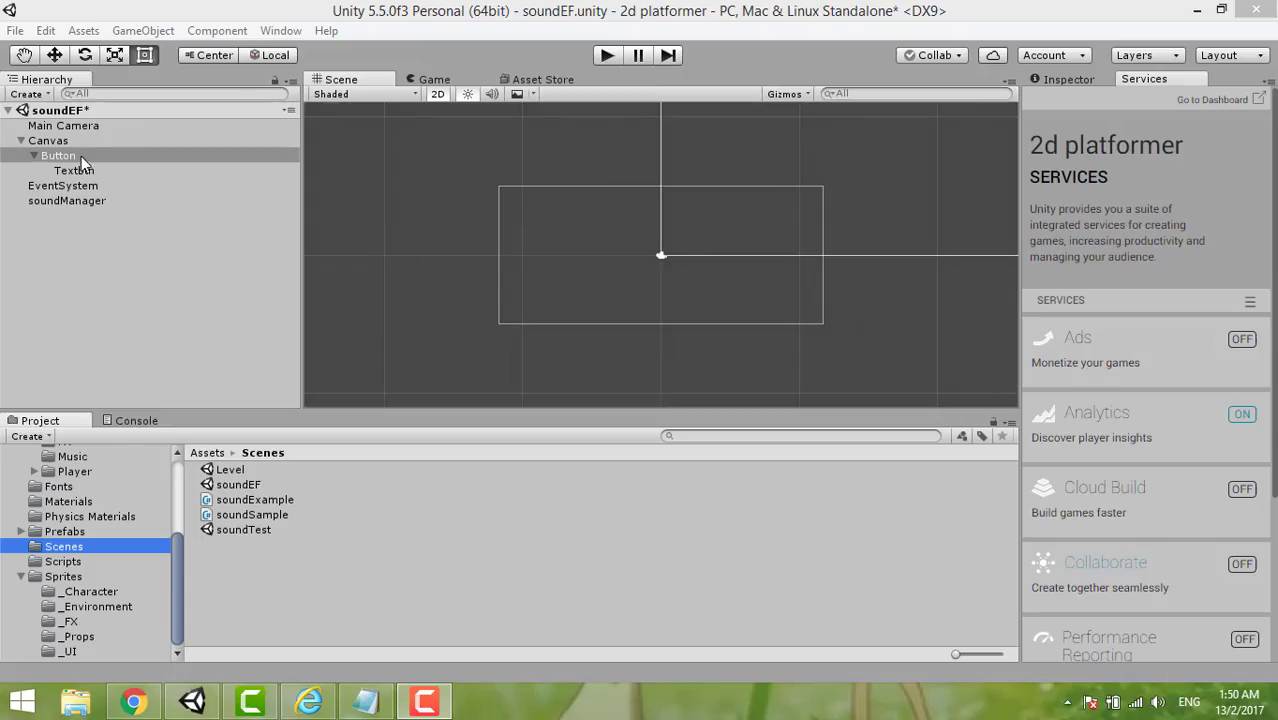
# Delete the old Button and its child Text from the Canvas.
pyautogui.click(68, 158)
pyautogui.press('Delete')
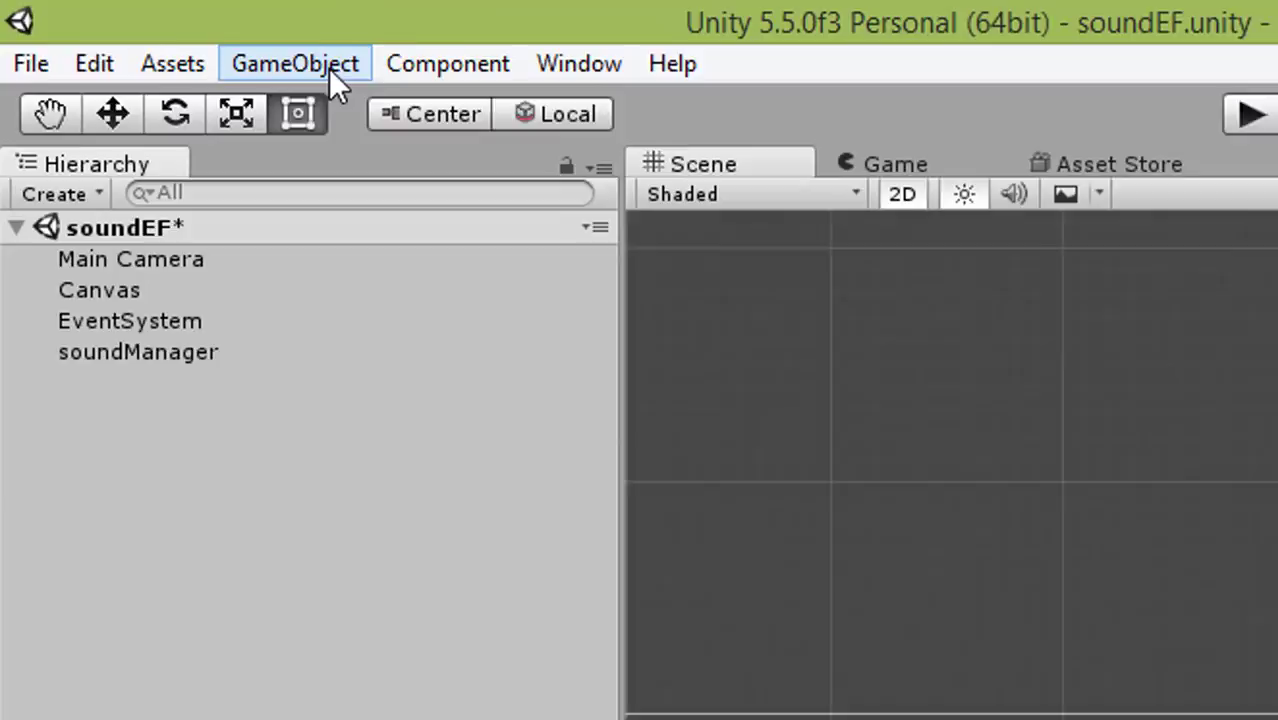
# Create a new UI Button from the GameObject menu and select its Canvas.
pyautogui.click(160, 36)
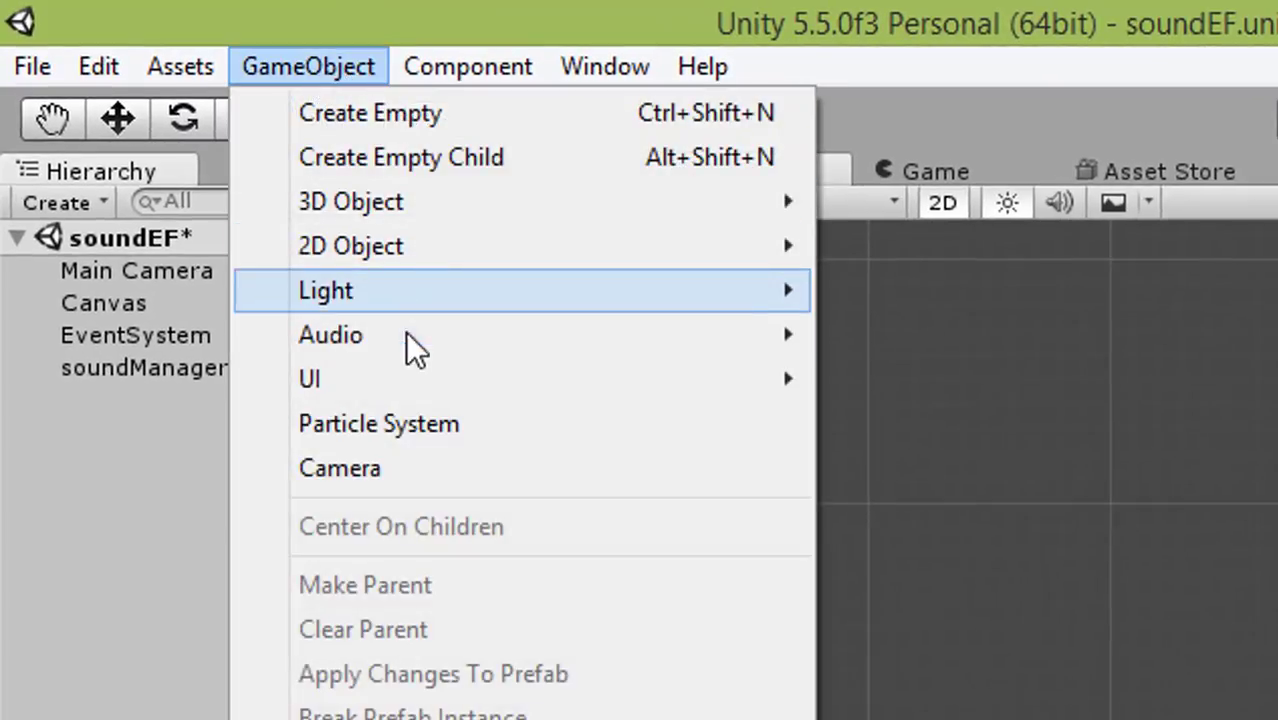
pyautogui.moveTo(520, 379)
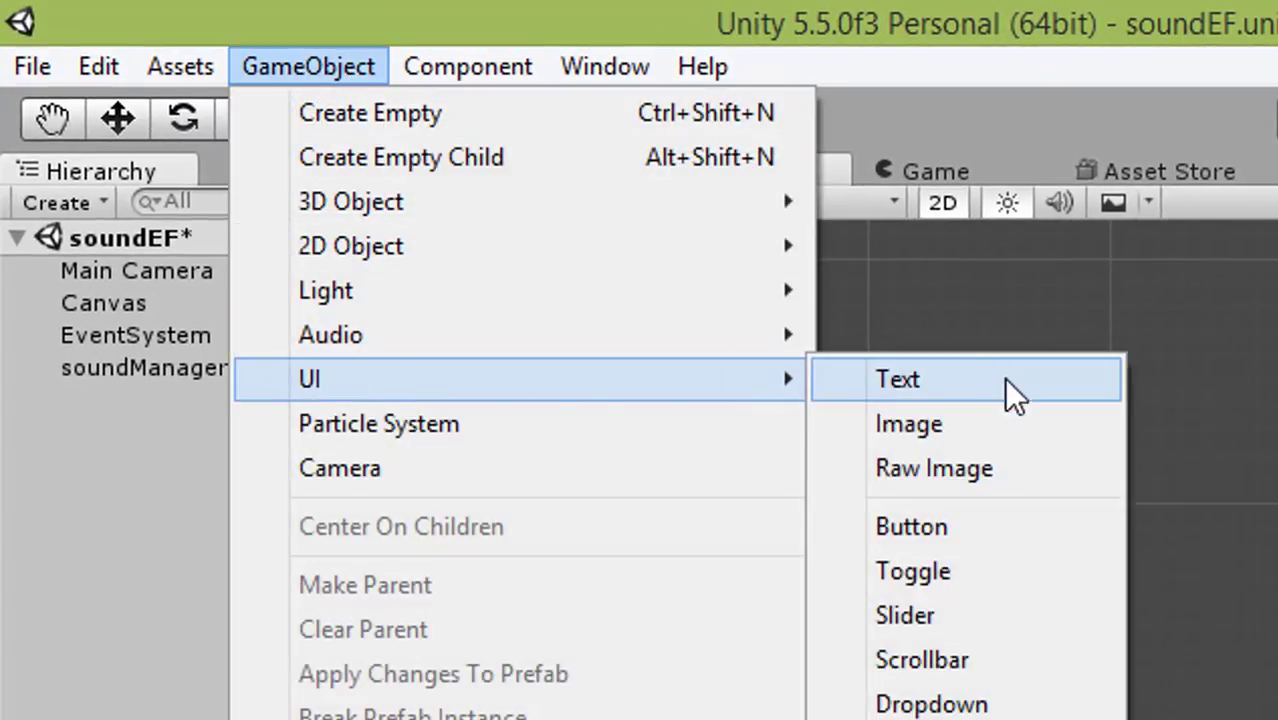
pyautogui.click(978, 527)
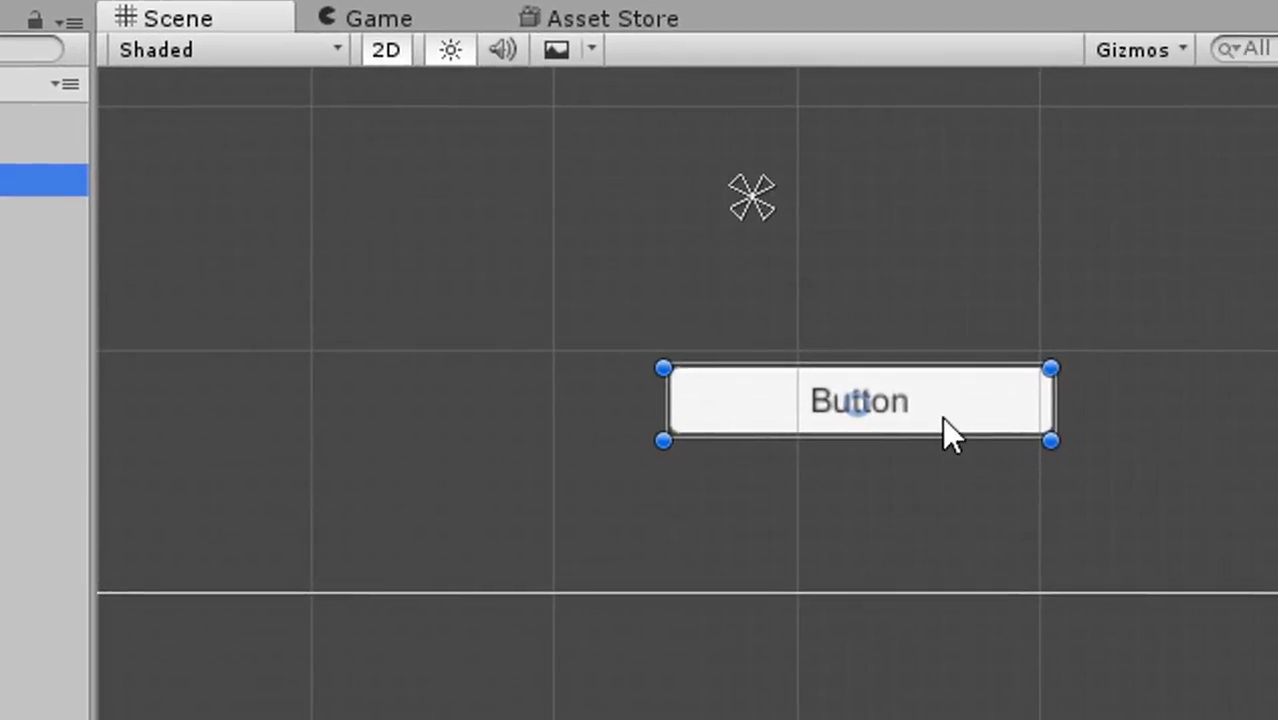
pyautogui.click(901, 240)
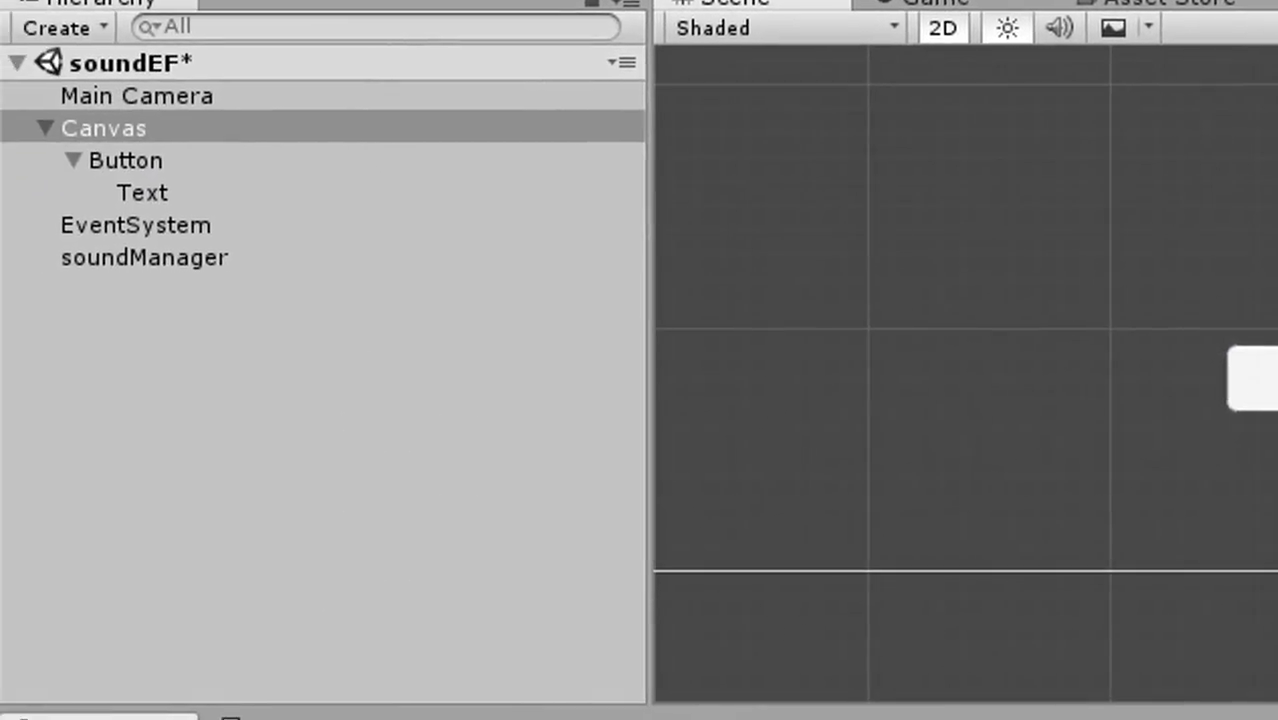
# Change the new button's Text label from 'Button' to 'Music 1' and save the soundEF scene.
pyautogui.click(125, 195)
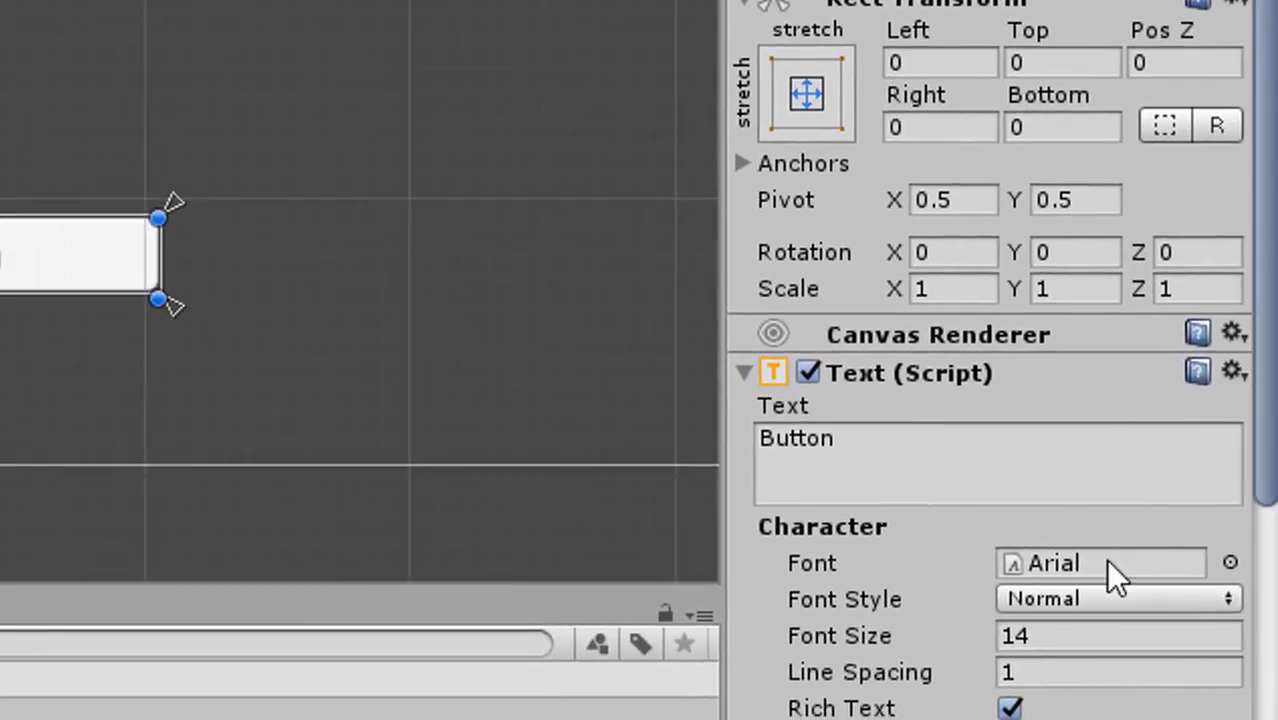
pyautogui.click(899, 448)
pyautogui.moveTo(795, 440); pyautogui.dragTo(731, 431)
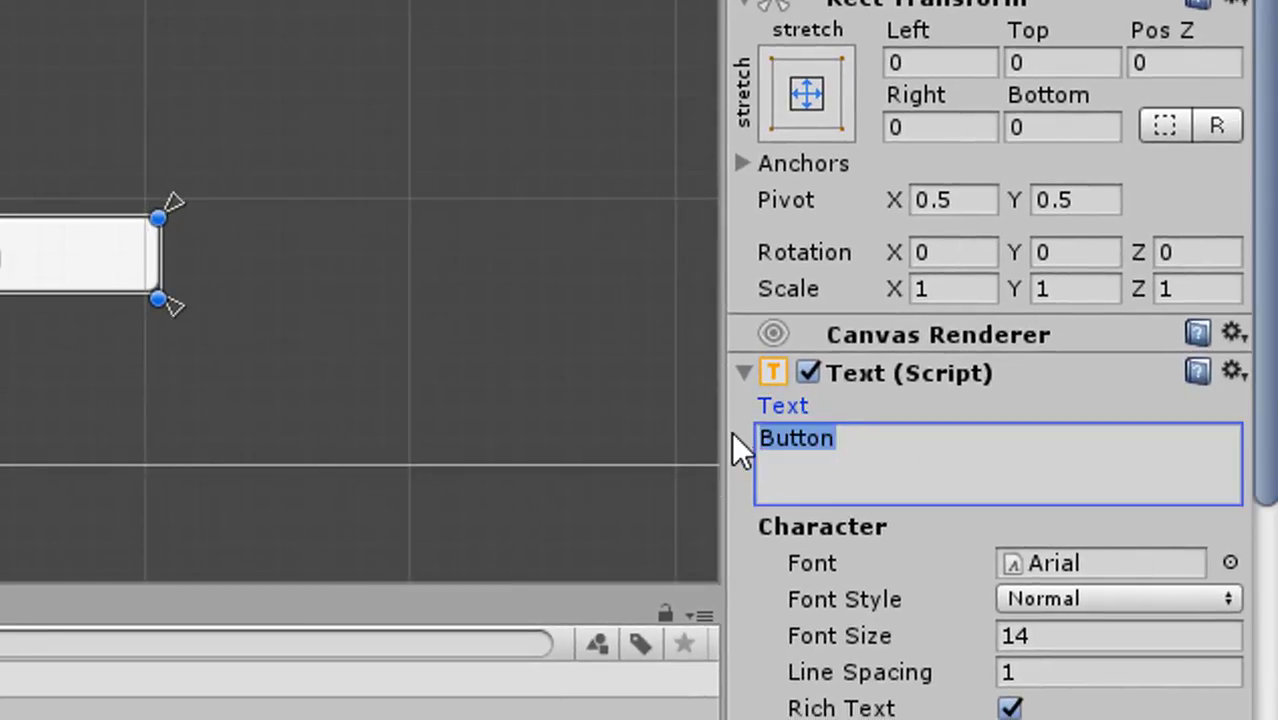
pyautogui.press('BackSpace')
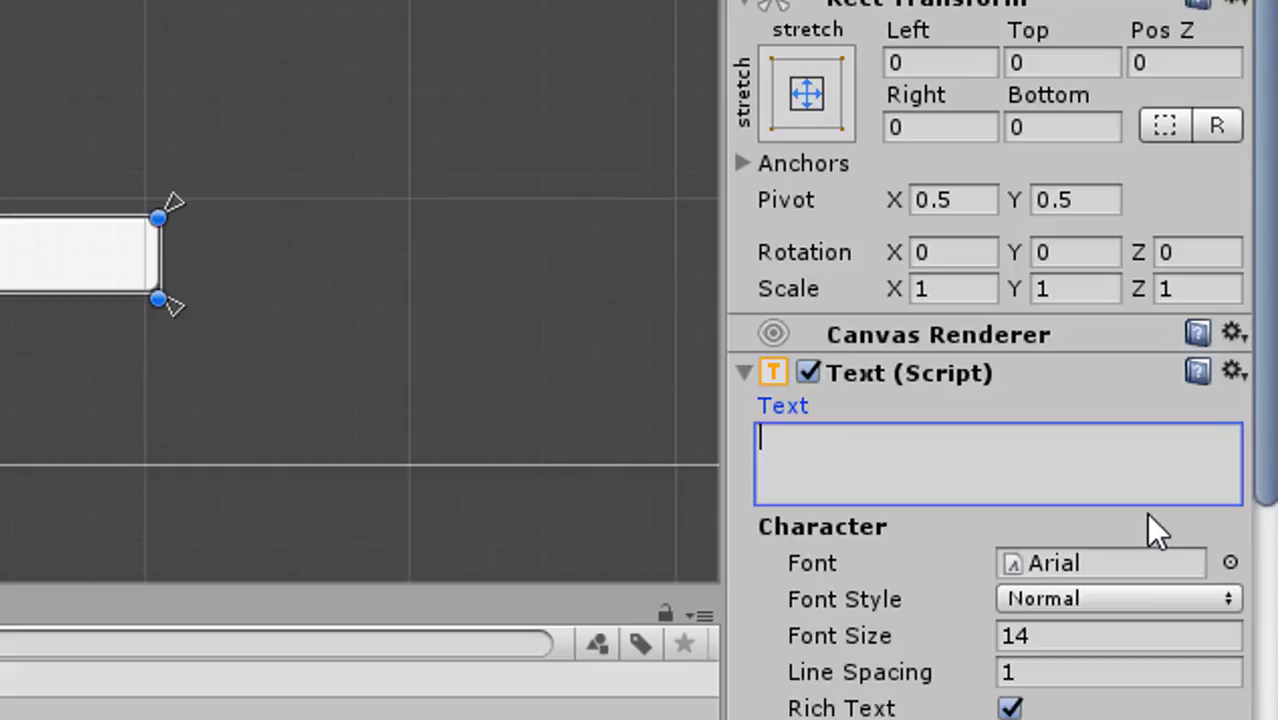
pyautogui.write('Musc')
pyautogui.press('BackSpace')
pyautogui.write('ic 1')
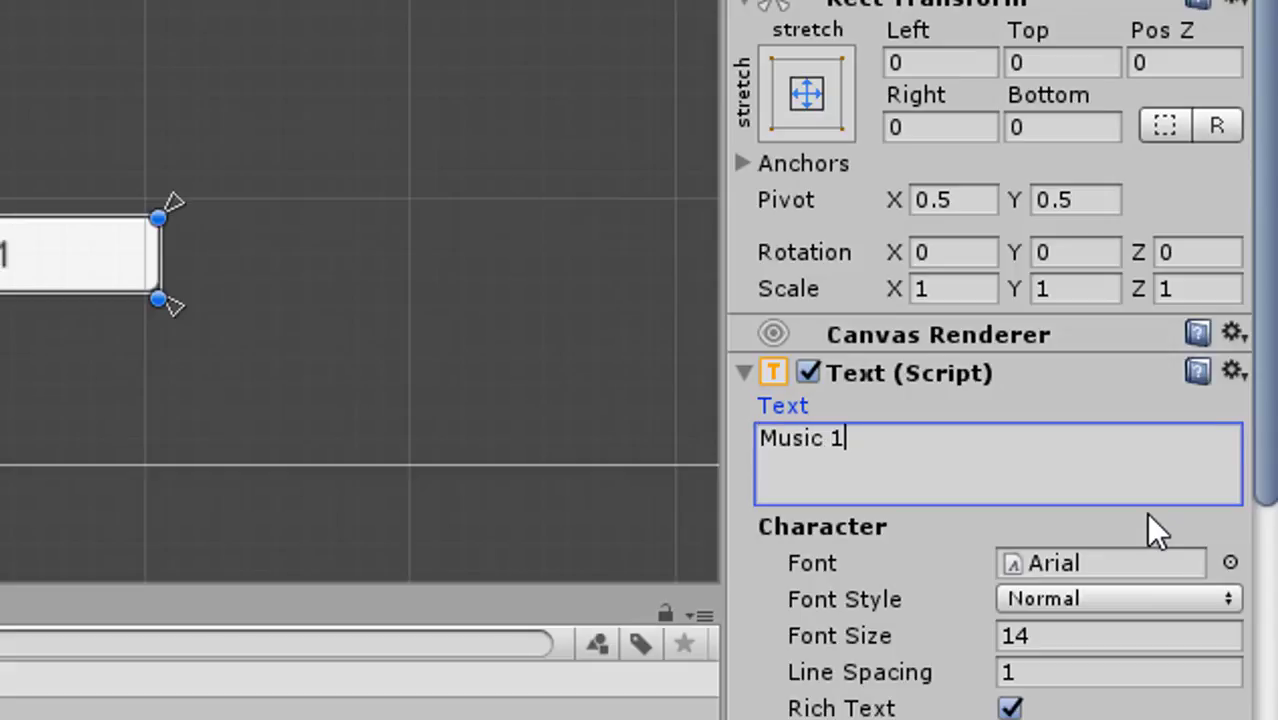
pyautogui.click(414, 134)
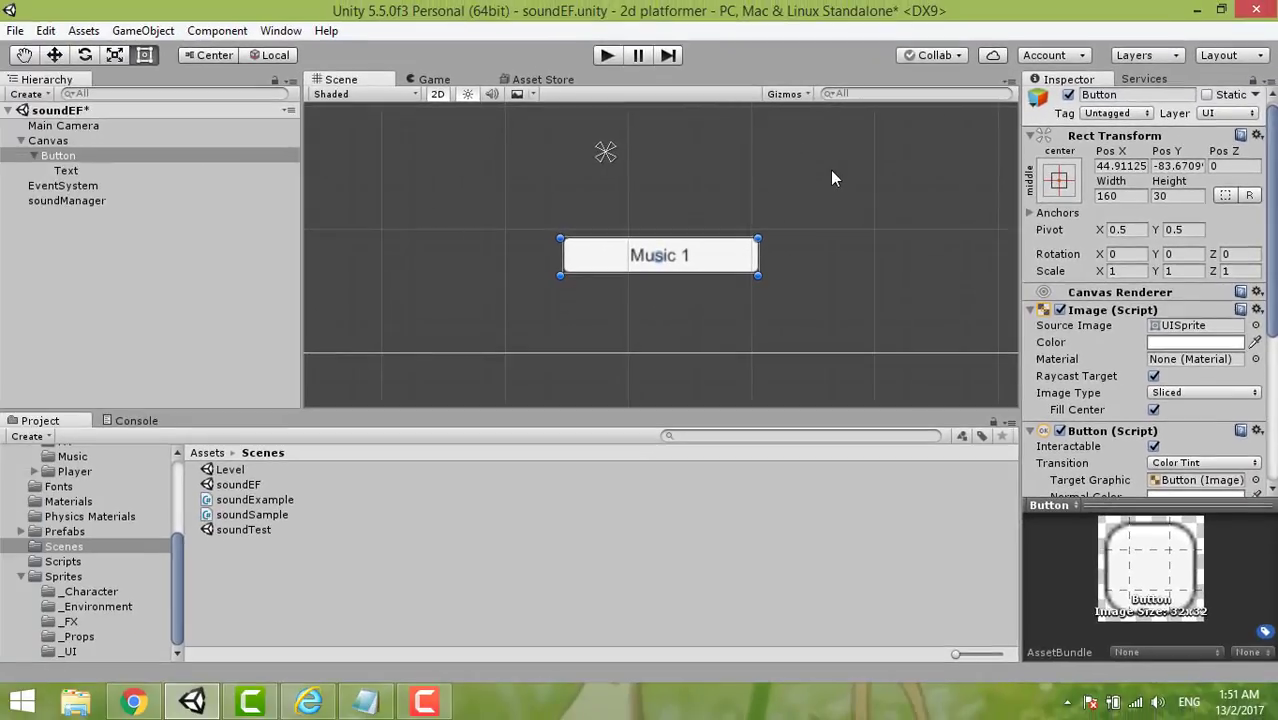
pyautogui.hotkey('ctrl', 's')
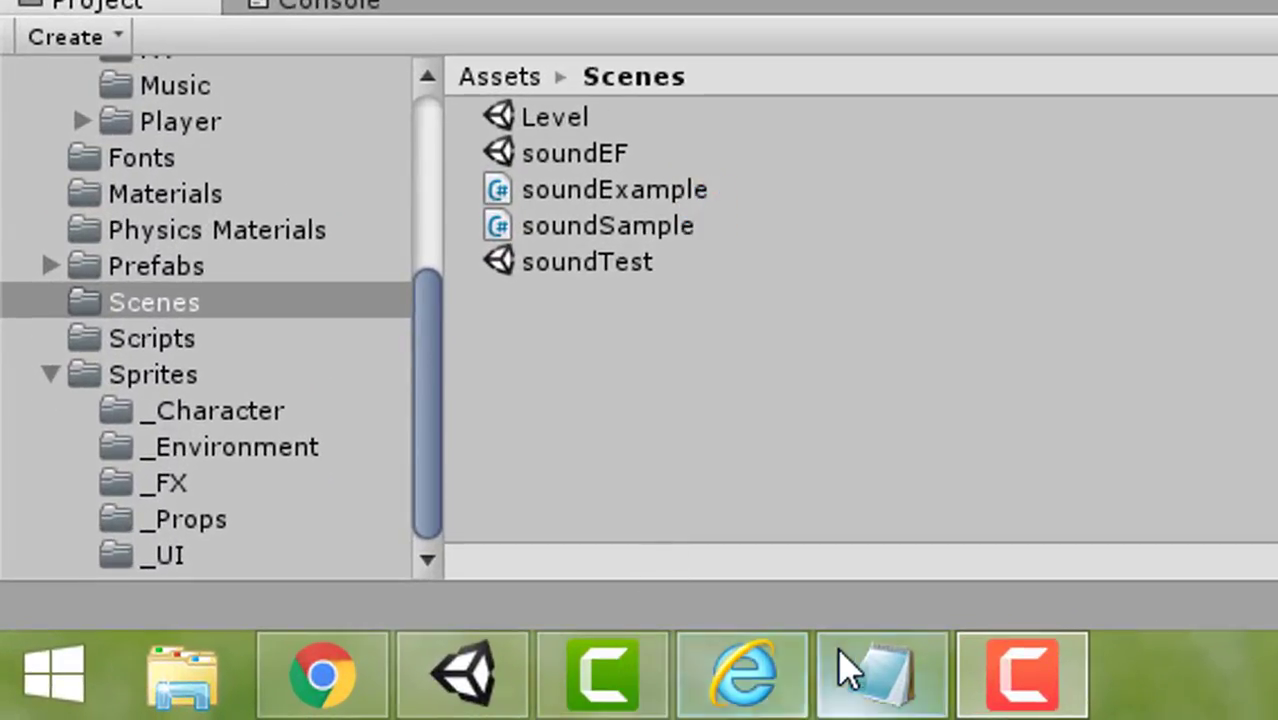
# Open the soundExample script in MonoDevelop and review its using statements.
pyautogui.click(651, 192)
pyautogui.doubleClick(750, 185)
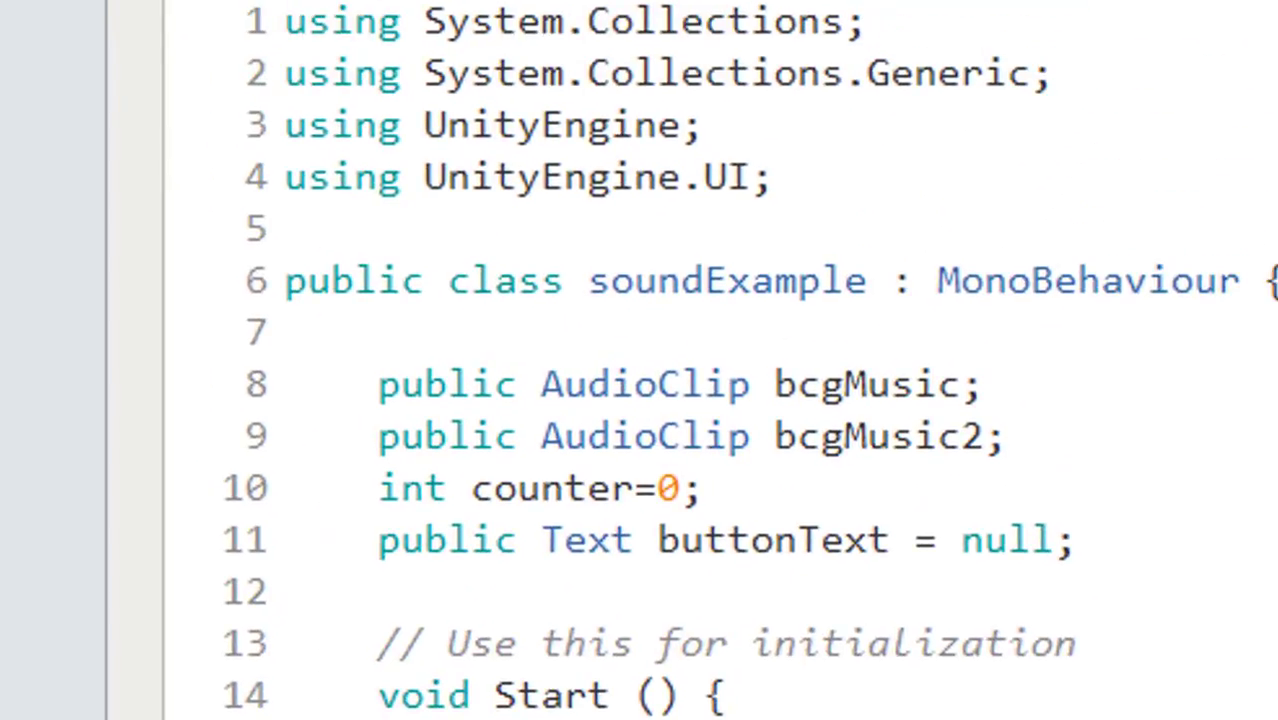
pyautogui.moveTo(290, 22)
pyautogui.mouseDown()
pyautogui.moveTo(820, 40)
pyautogui.moveTo(870, 174)
pyautogui.moveTo(260, 160)
pyautogui.mouseUp()
pyautogui.click(838, 180)
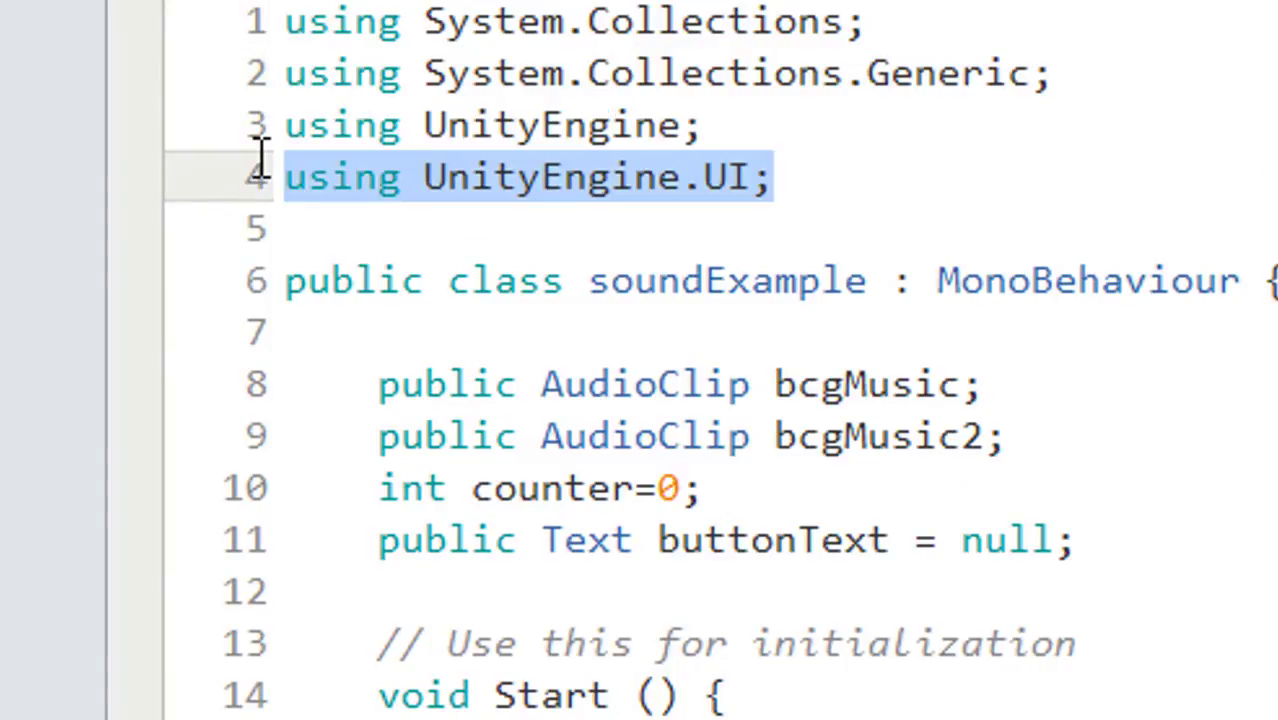
pyautogui.click(1030, 186)
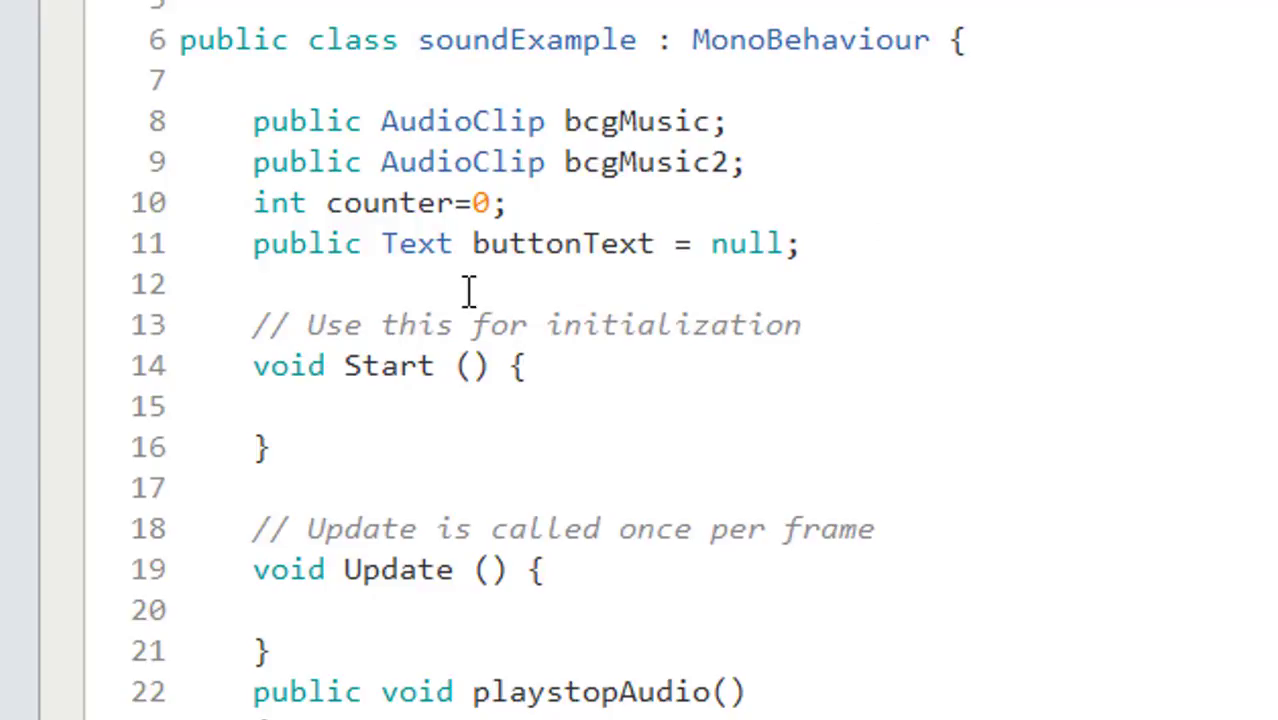
# Delete the empty Start and Update methods from soundExample.
pyautogui.moveTo(254, 325); pyautogui.dragTo(420, 652)
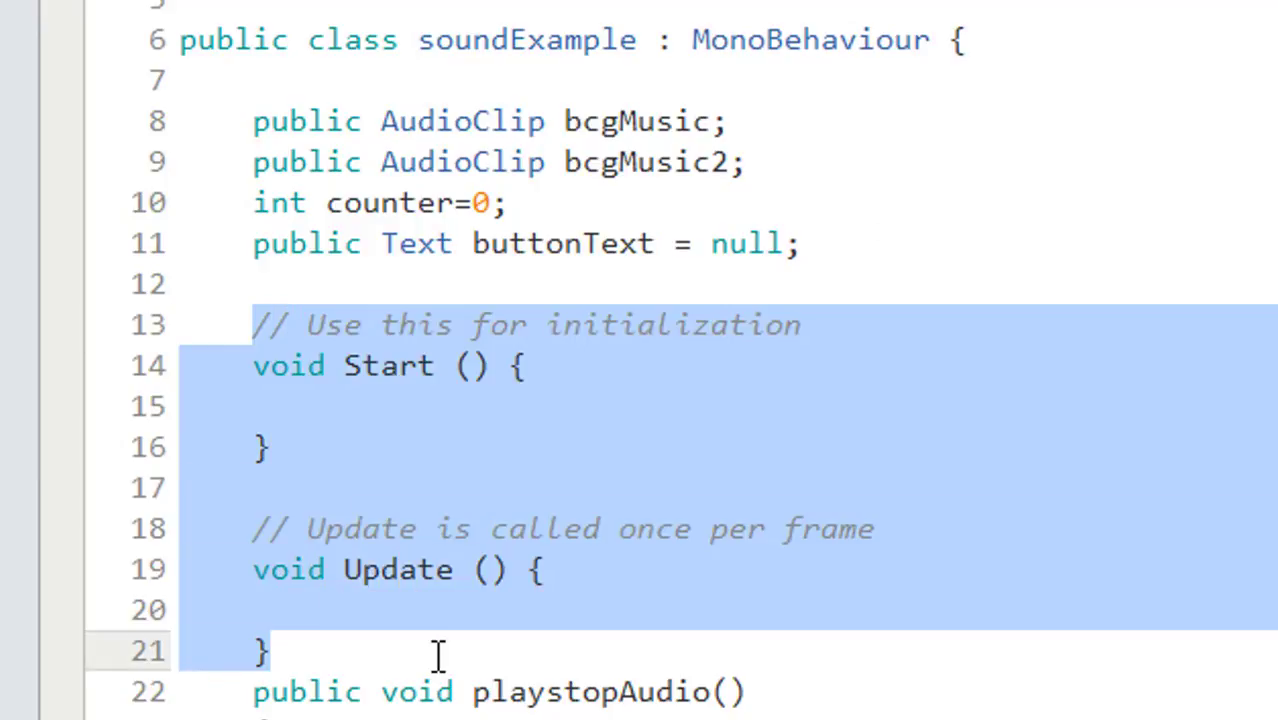
pyautogui.press('Delete')
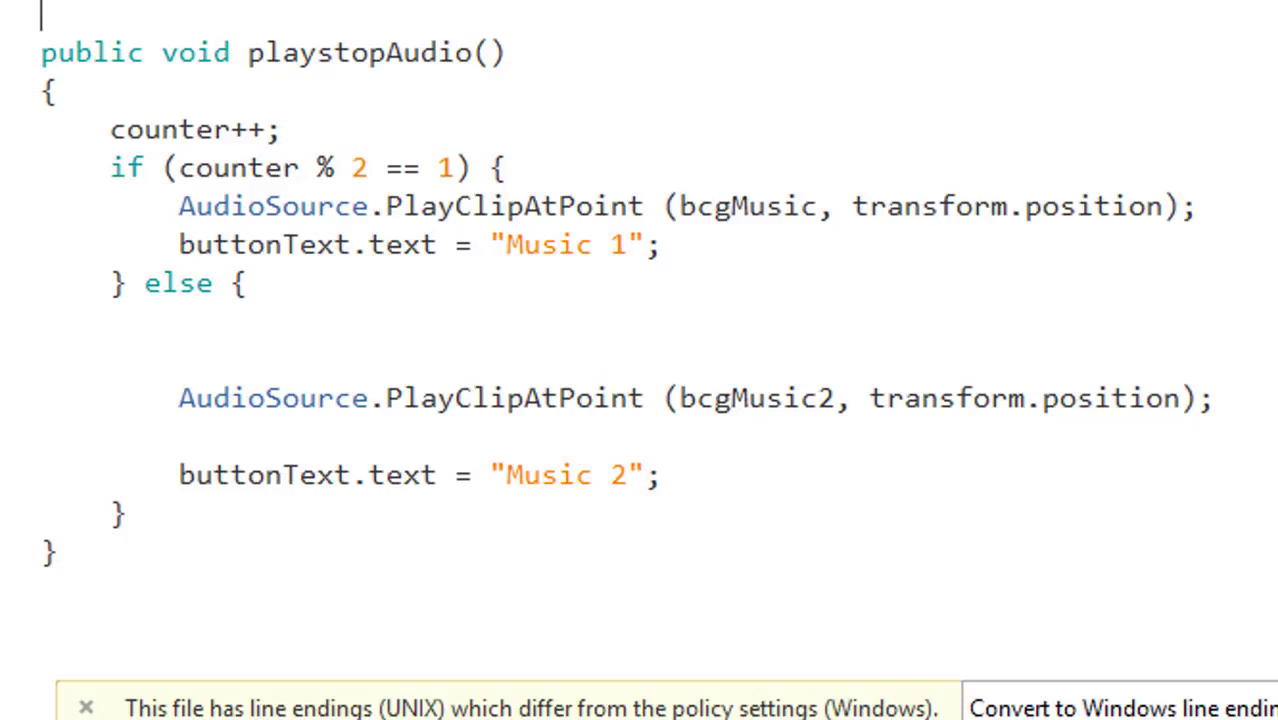
pyautogui.scroll(-1, 623, 290)
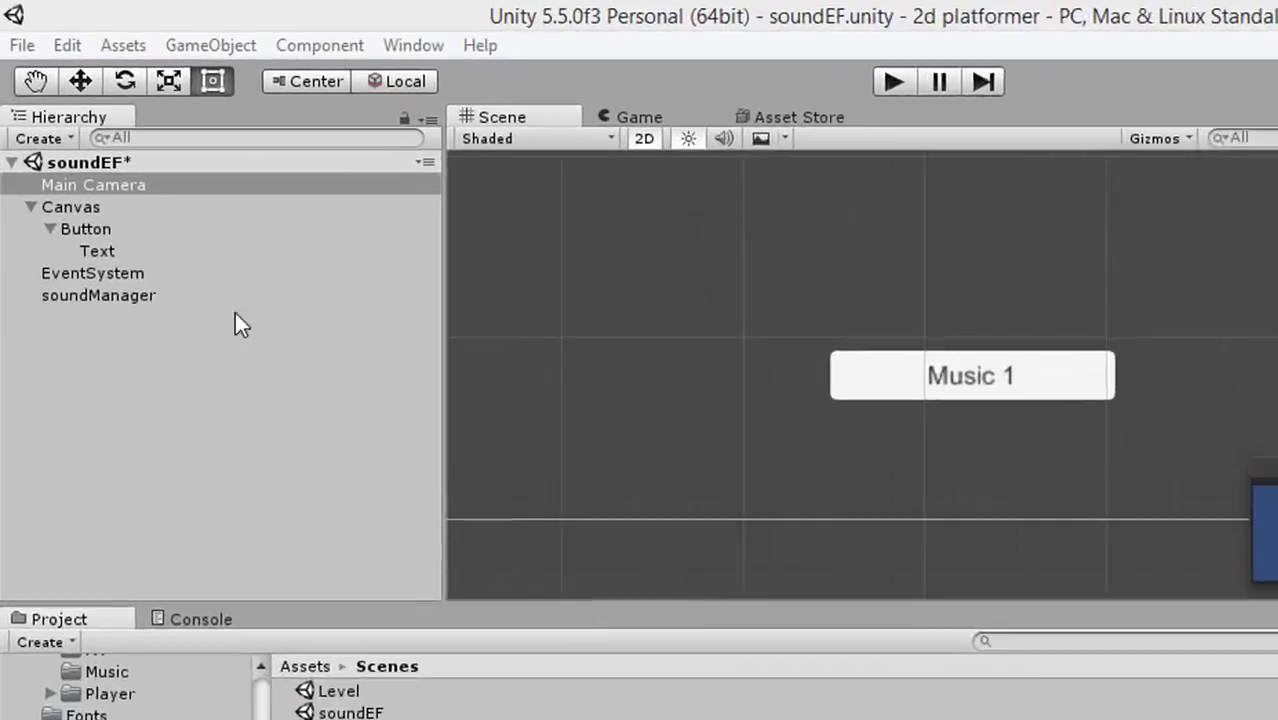
# Add the Sound Example script component to Main Camera.
pyautogui.click(168, 284)
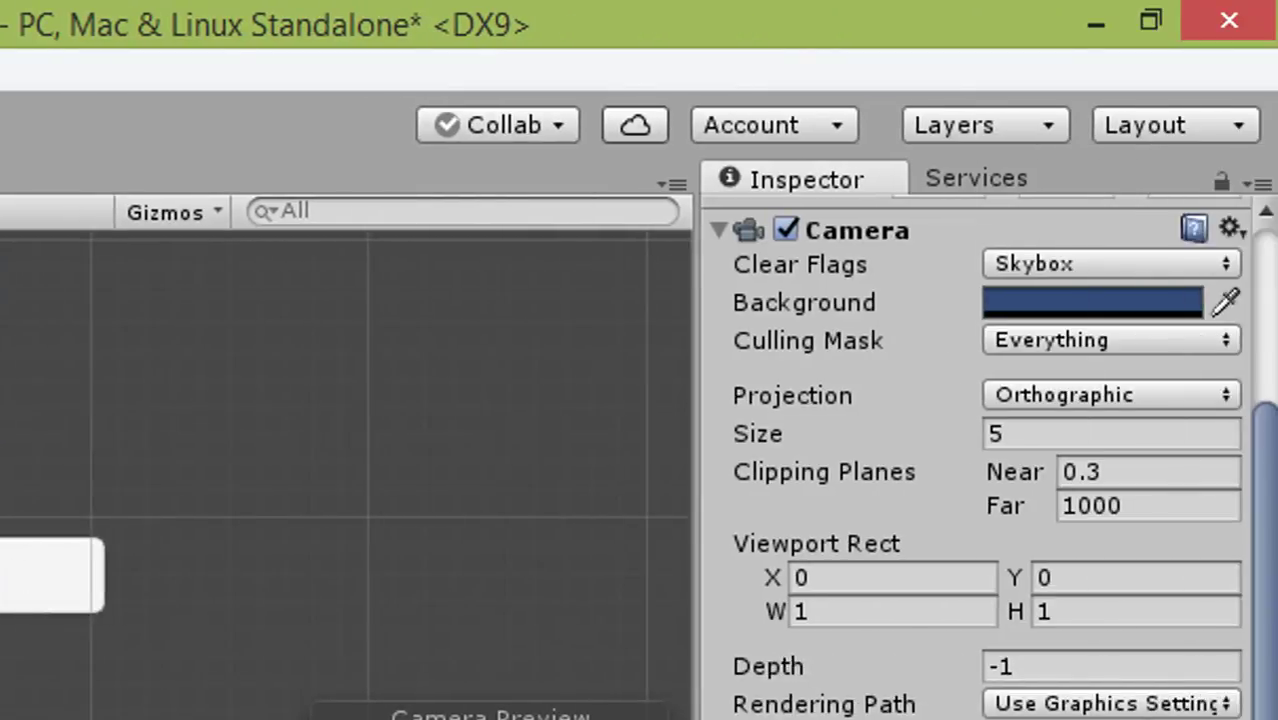
pyautogui.hotkey('ctrl', 'shift', 'a')
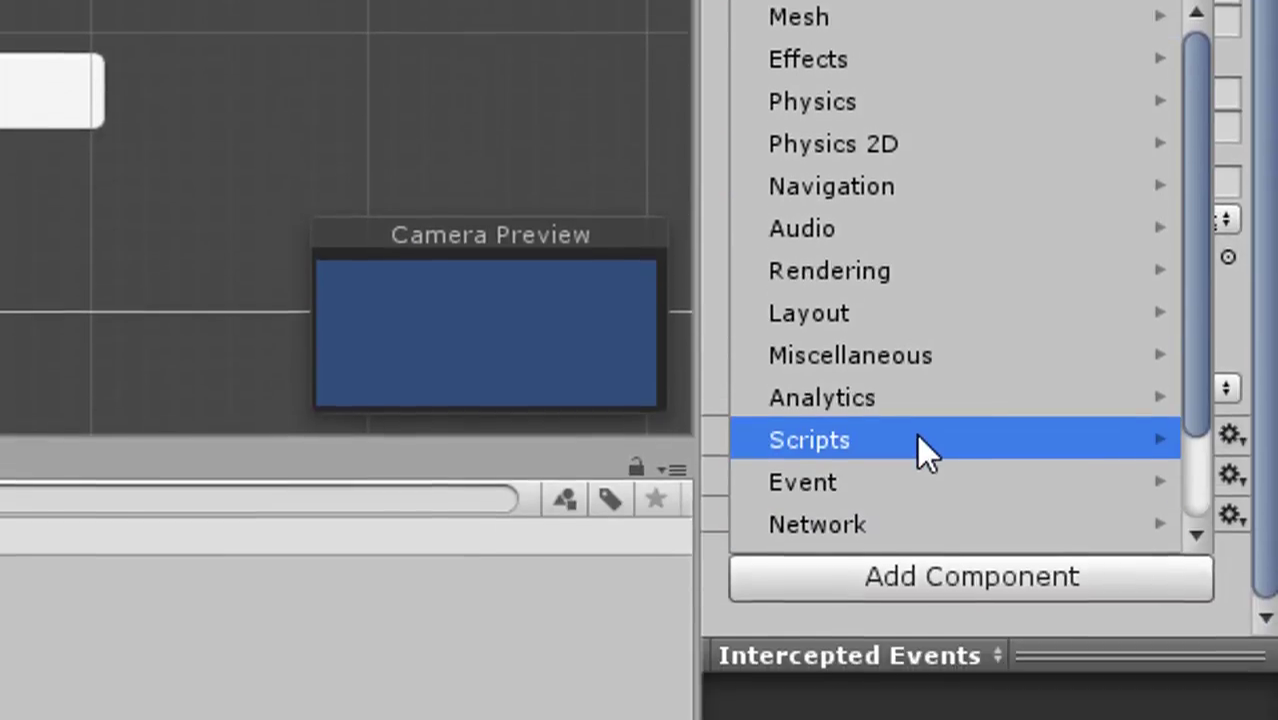
pyautogui.click(917, 392)
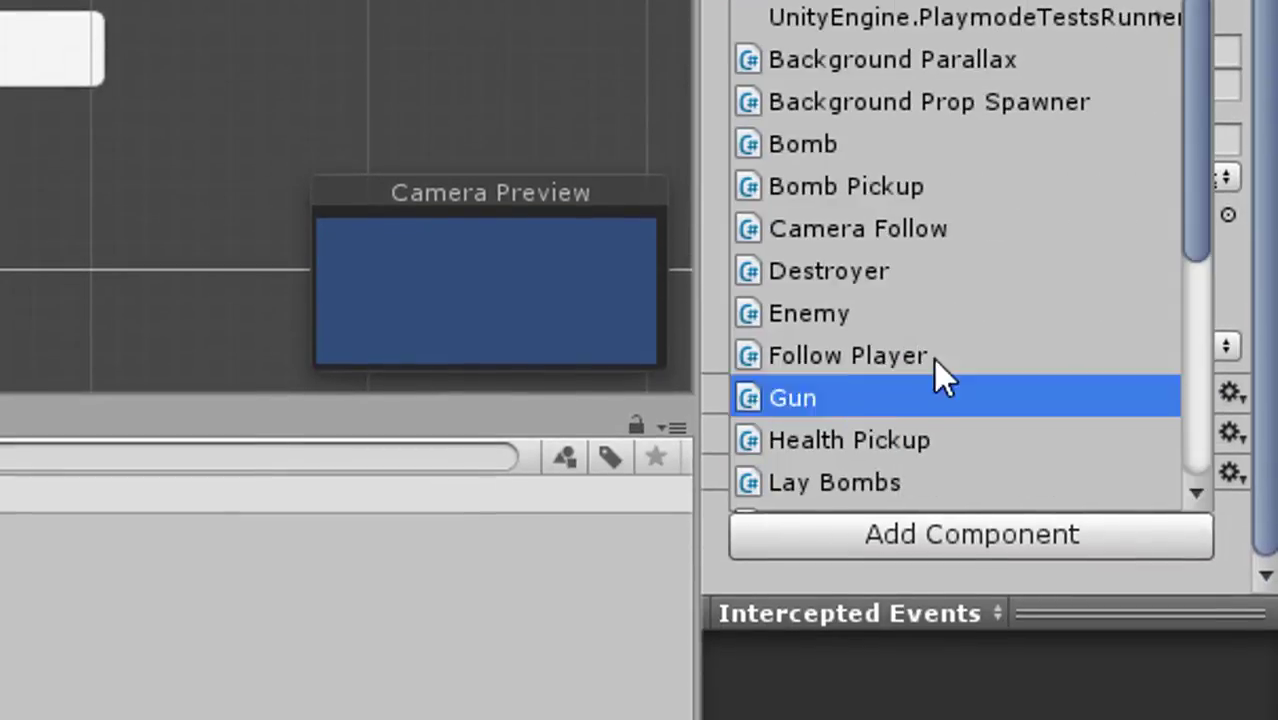
pyautogui.scroll(-5, 940, 360)
pyautogui.click(948, 412)
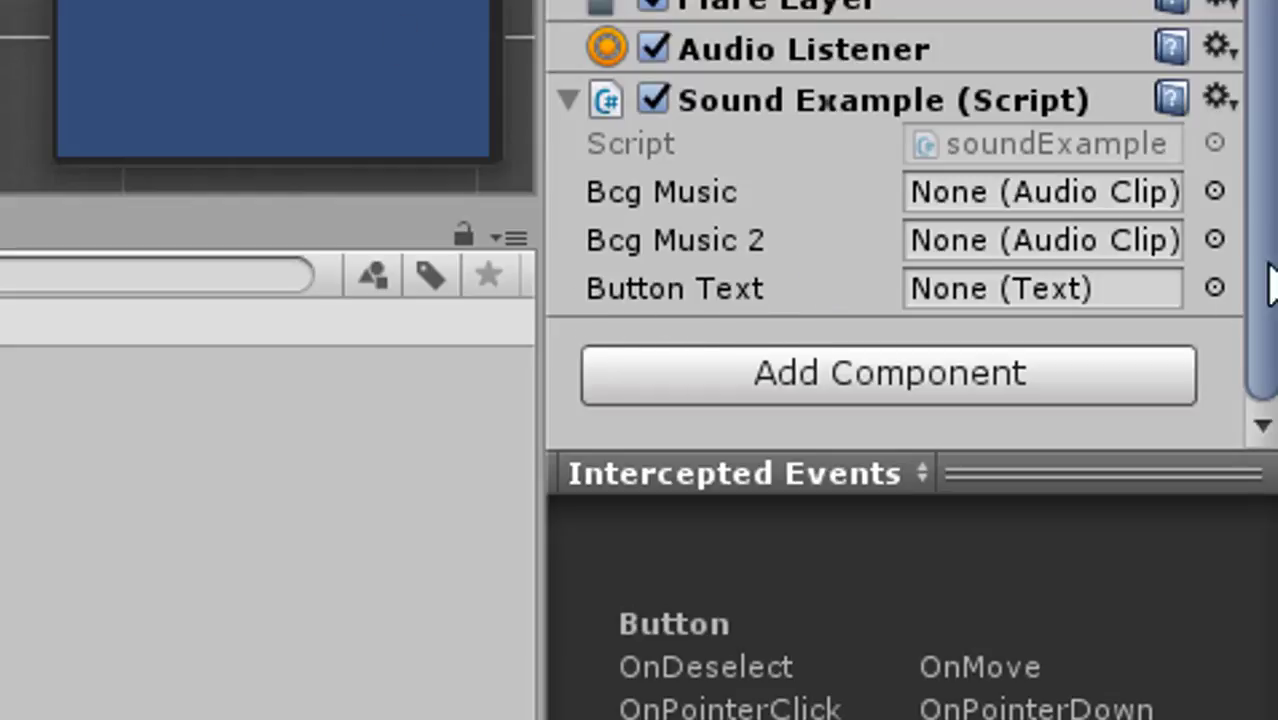
# Assign Dreams_Become_Real to Bcg Music and MainTheme to Bcg Music 2.
pyautogui.click(1214, 191)
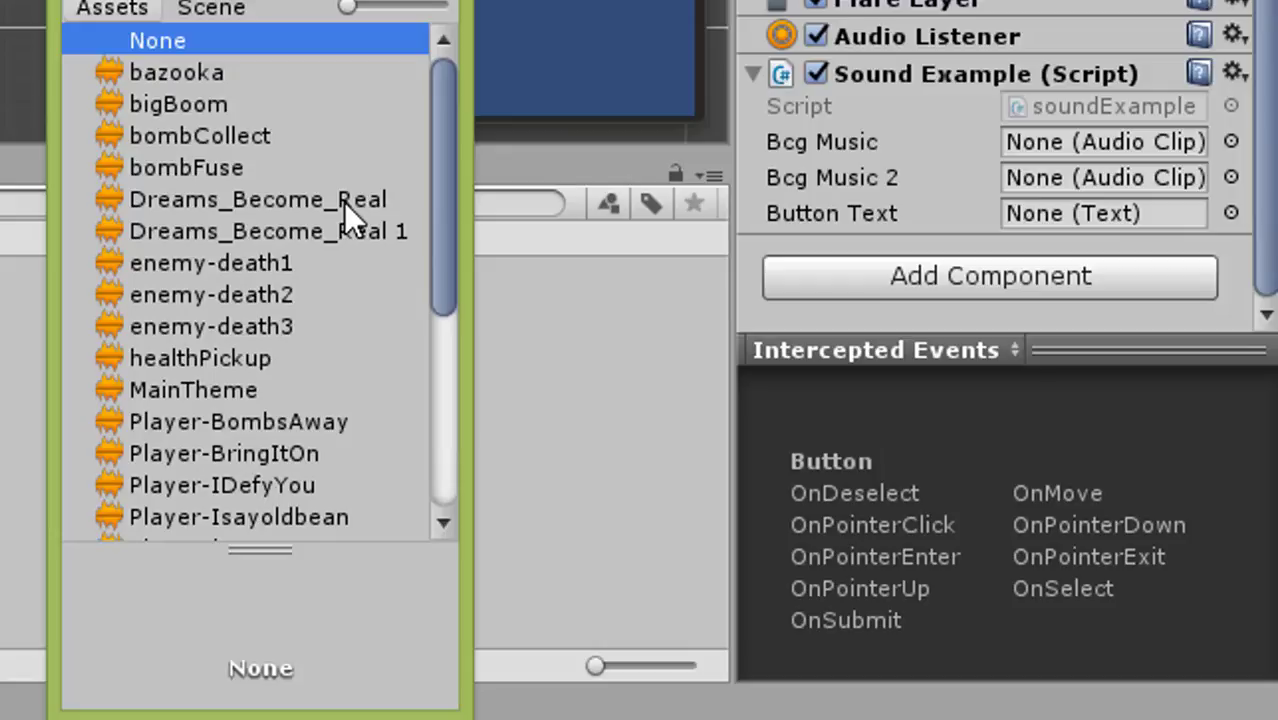
pyautogui.click(343, 201)
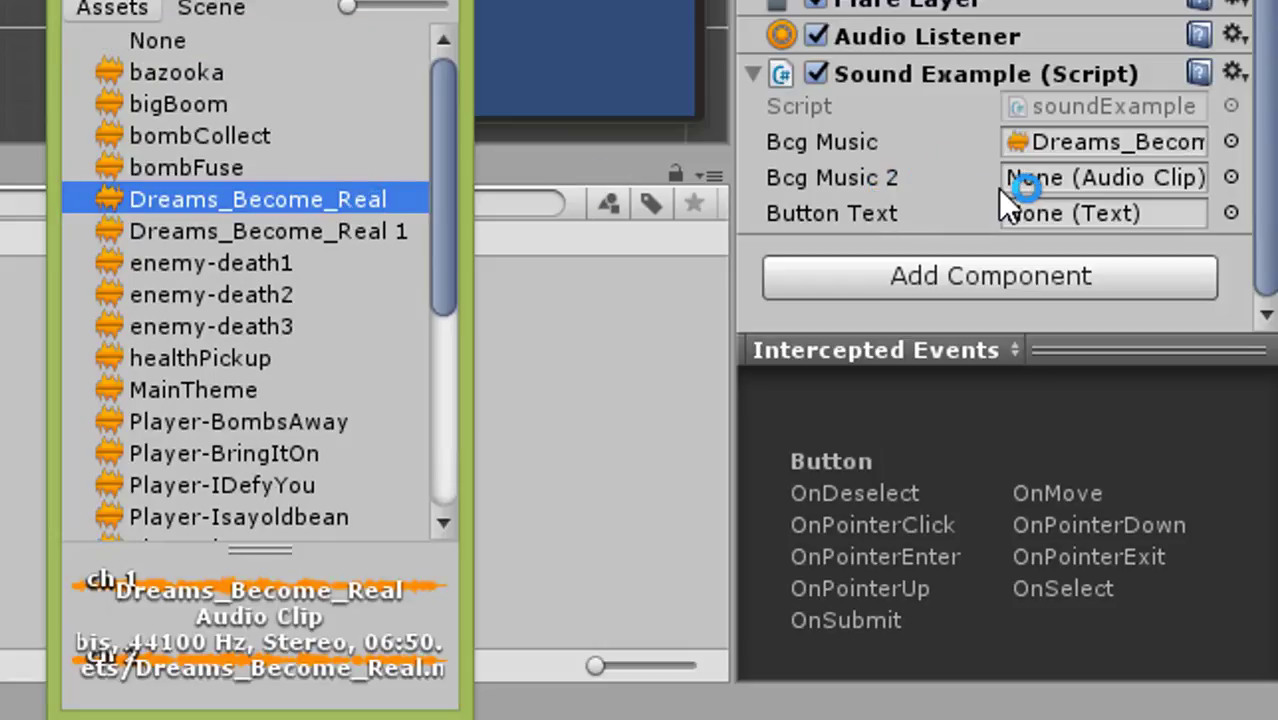
pyautogui.click(1231, 176)
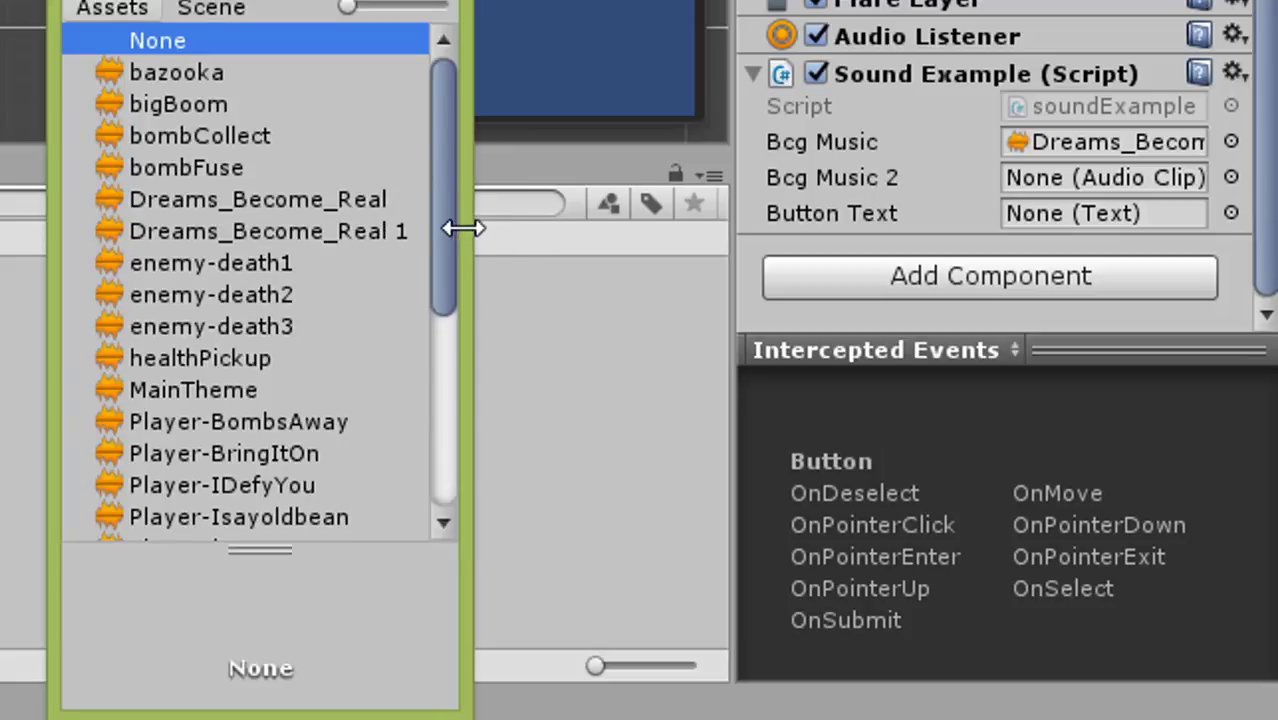
pyautogui.moveTo(445, 232)
pyautogui.mouseDown()
pyautogui.moveTo(446, 432)
pyautogui.moveTo(460, 227)
pyautogui.moveTo(463, 282)
pyautogui.mouseUp()
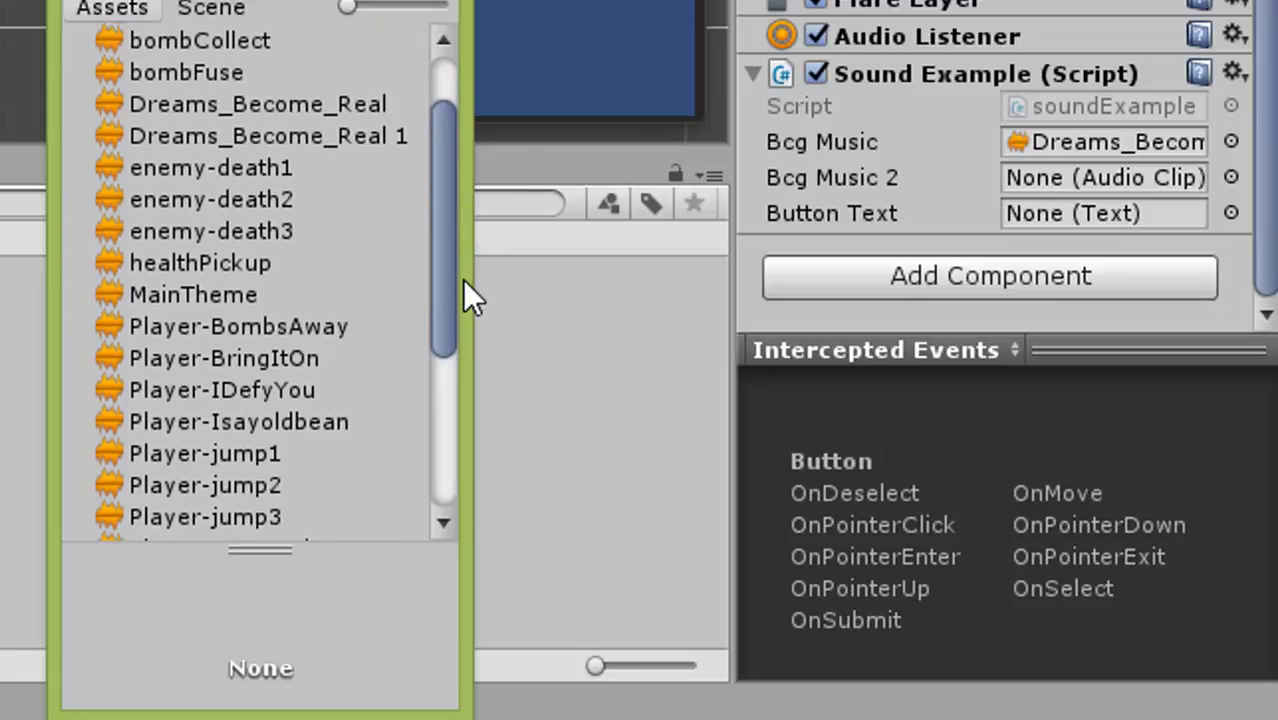
pyautogui.click(221, 277)
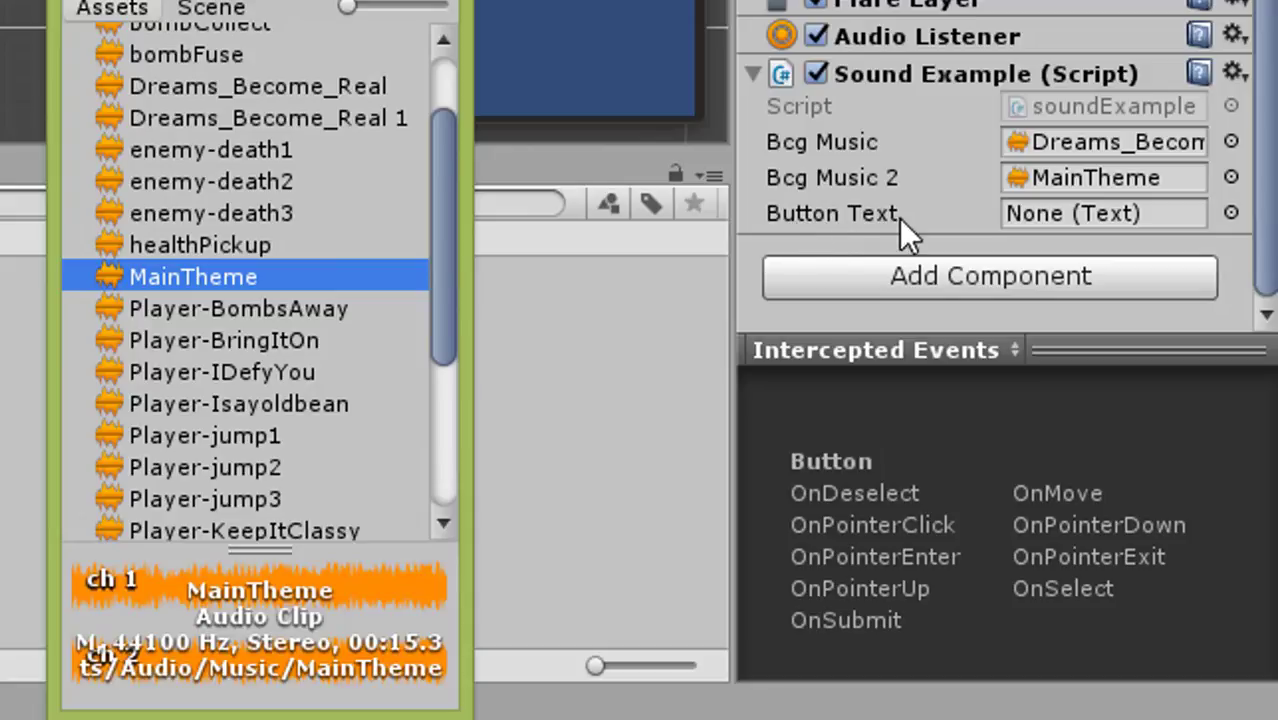
# Assign the Text object to Button Text and switch off the Sound Example component.
pyautogui.click(1231, 213)
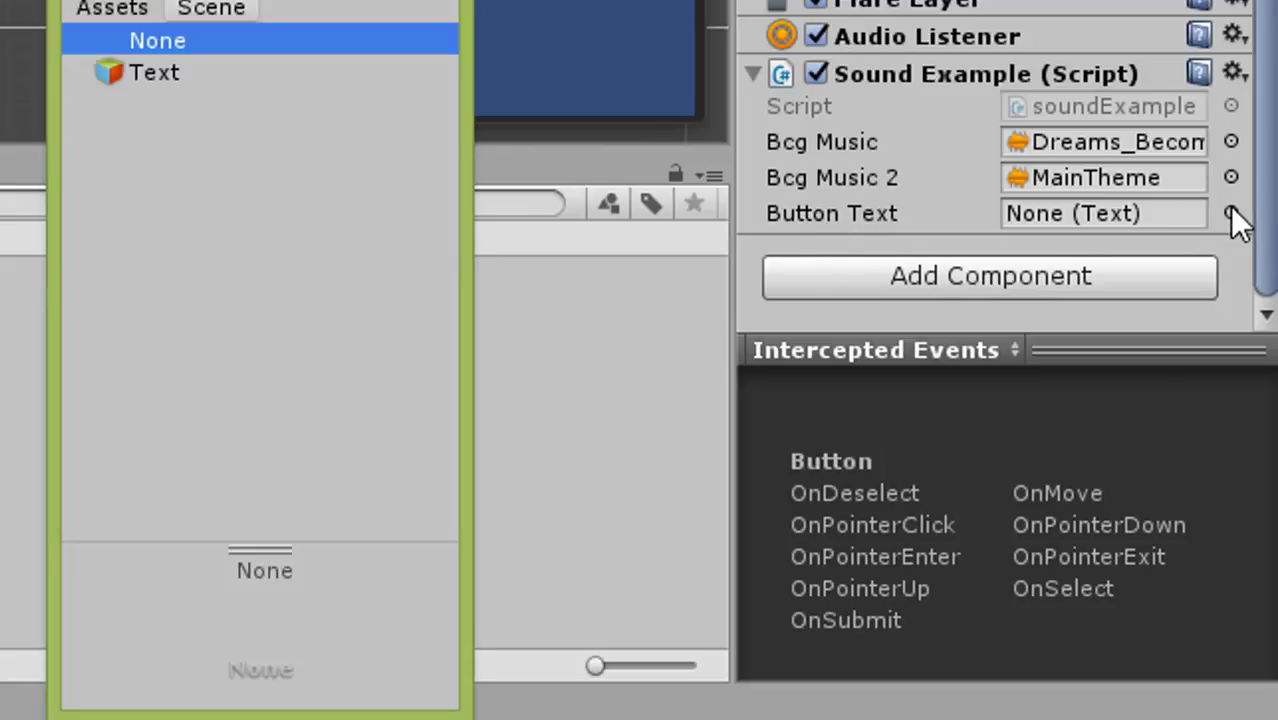
pyautogui.click(168, 75)
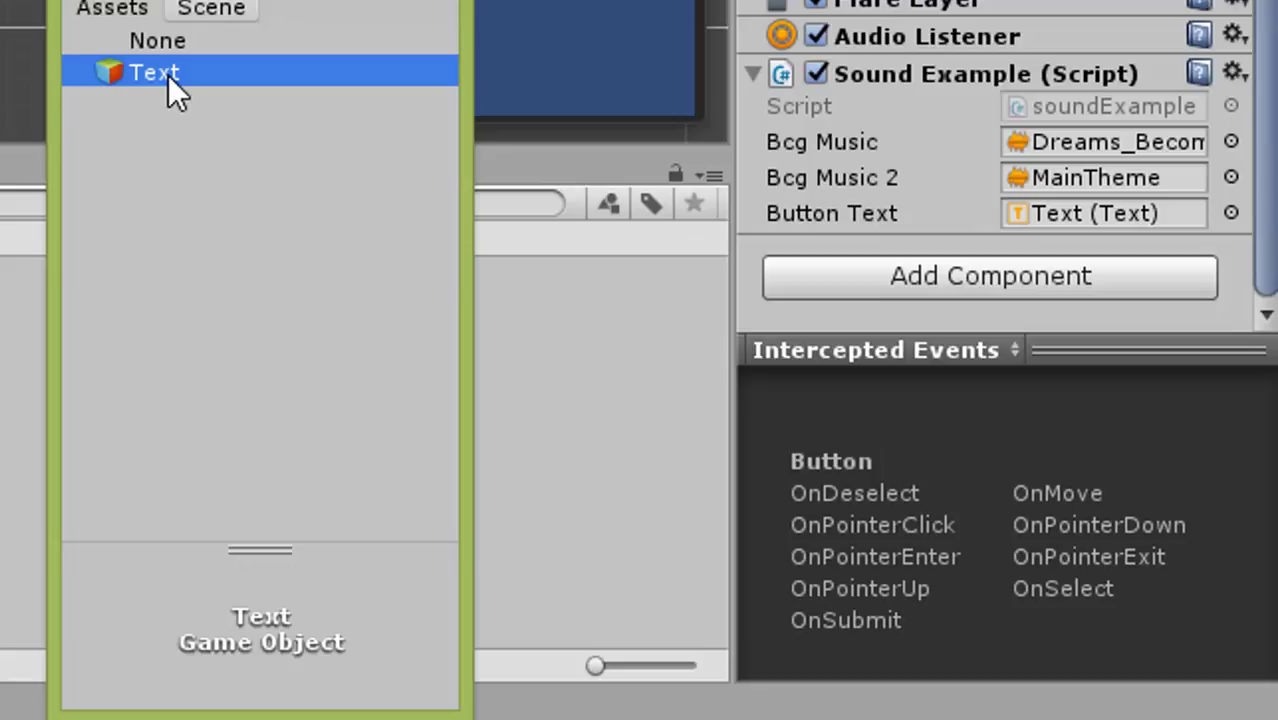
pyautogui.press('Return')
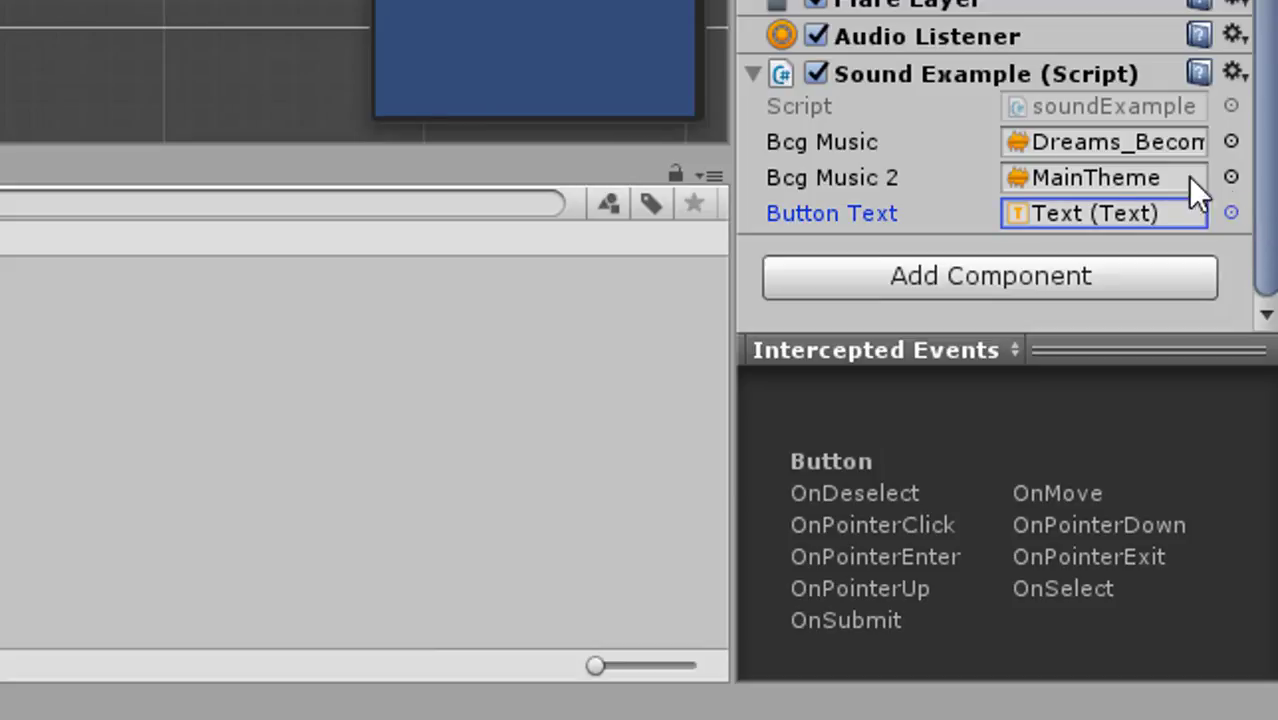
pyautogui.click(822, 69)
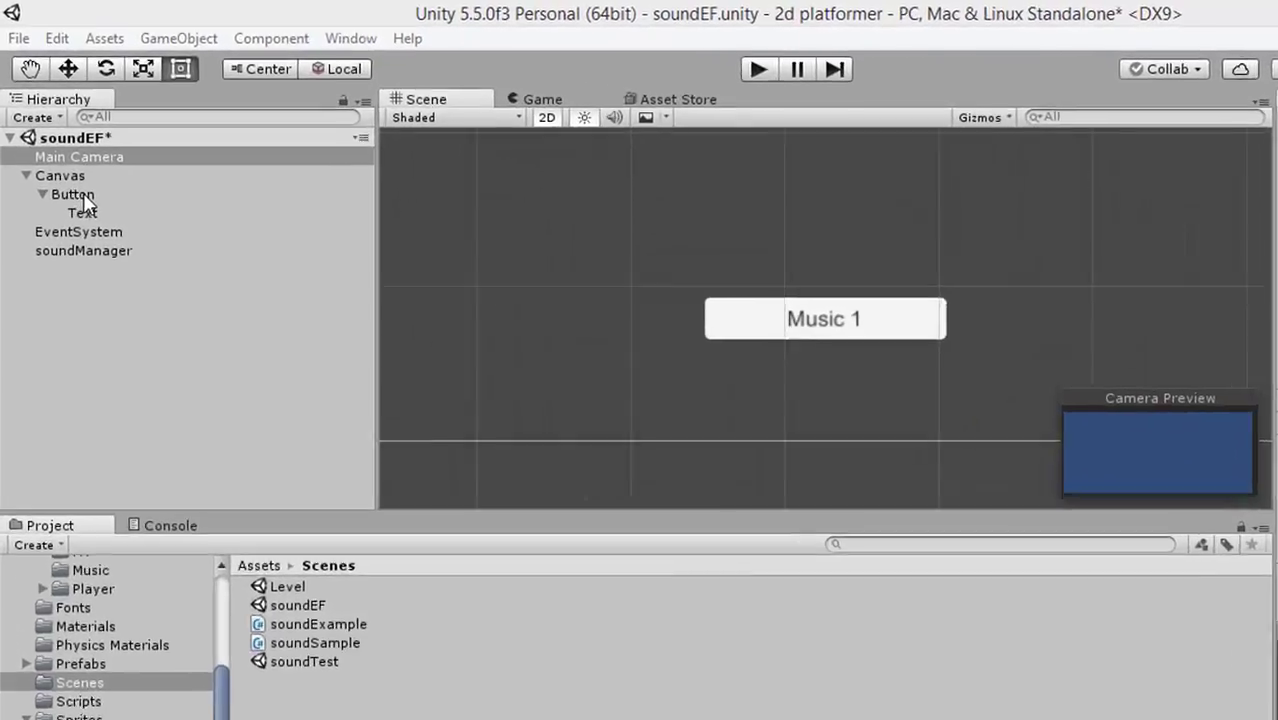
# Add an On Click action calling soundExample.playstopAudio() on Main Camera.
pyautogui.click(64, 156)
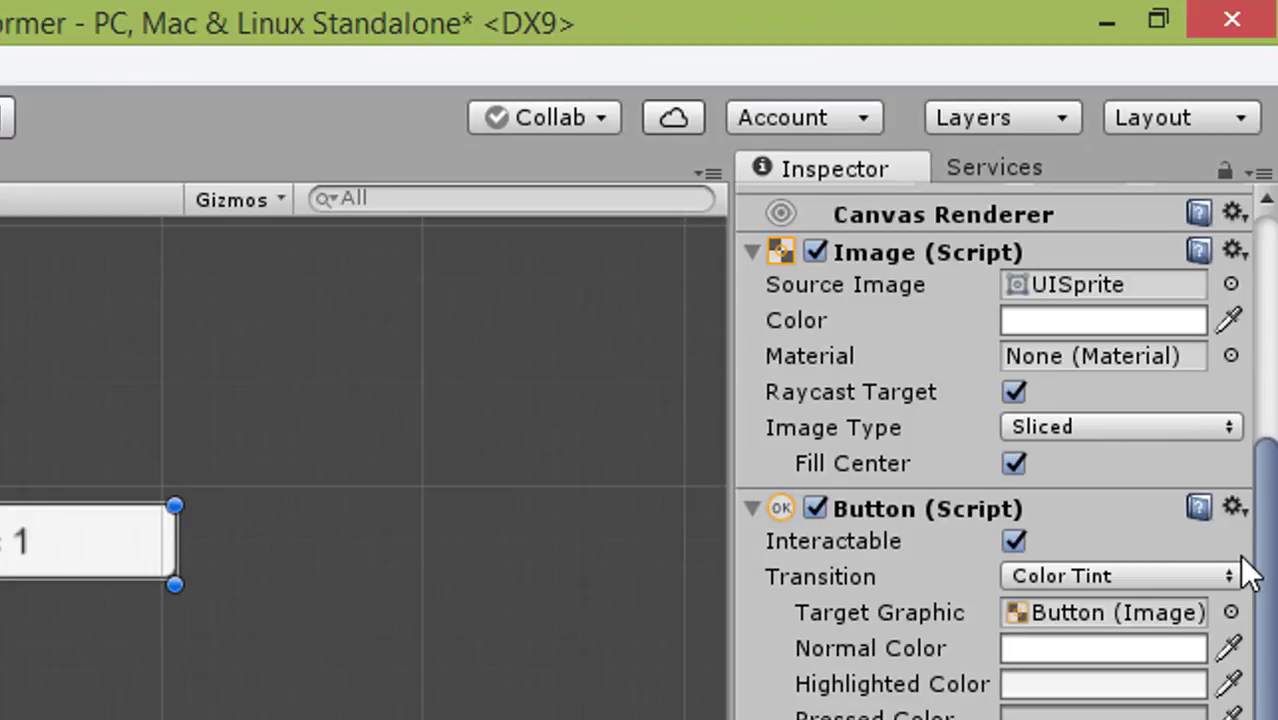
pyautogui.moveTo(1268, 570); pyautogui.dragTo(1268, 655)
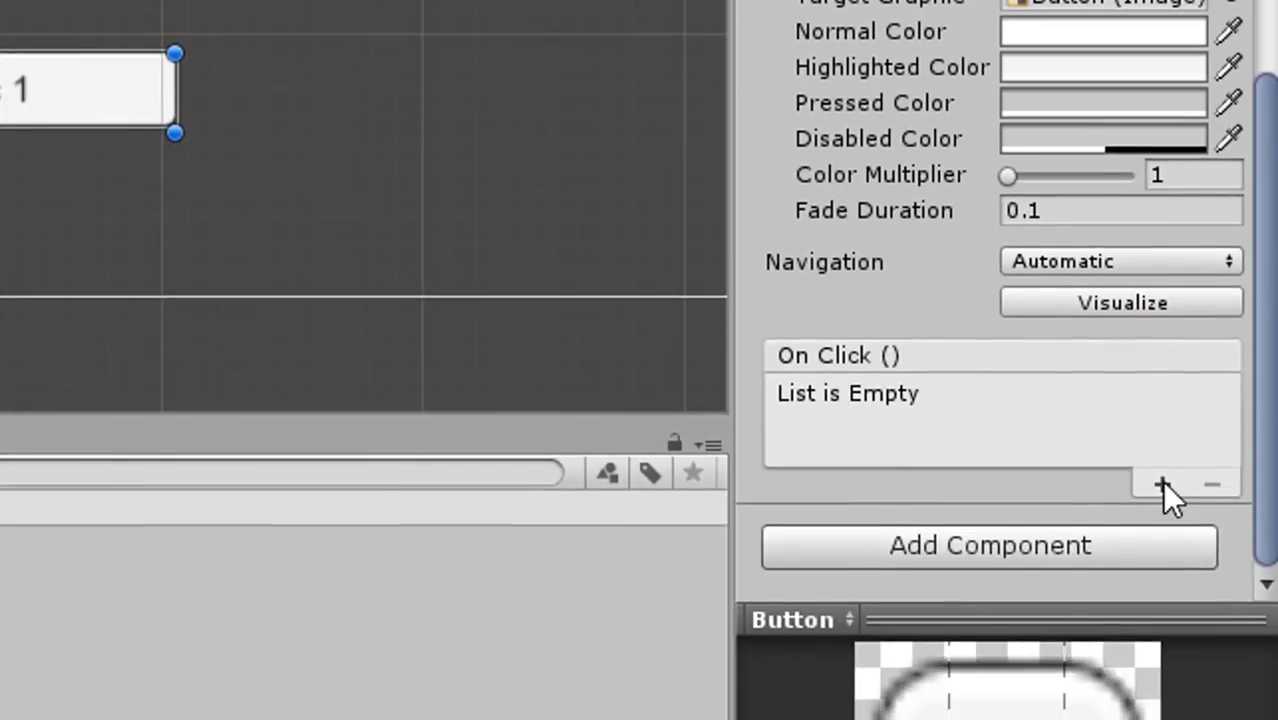
pyautogui.click(1162, 483)
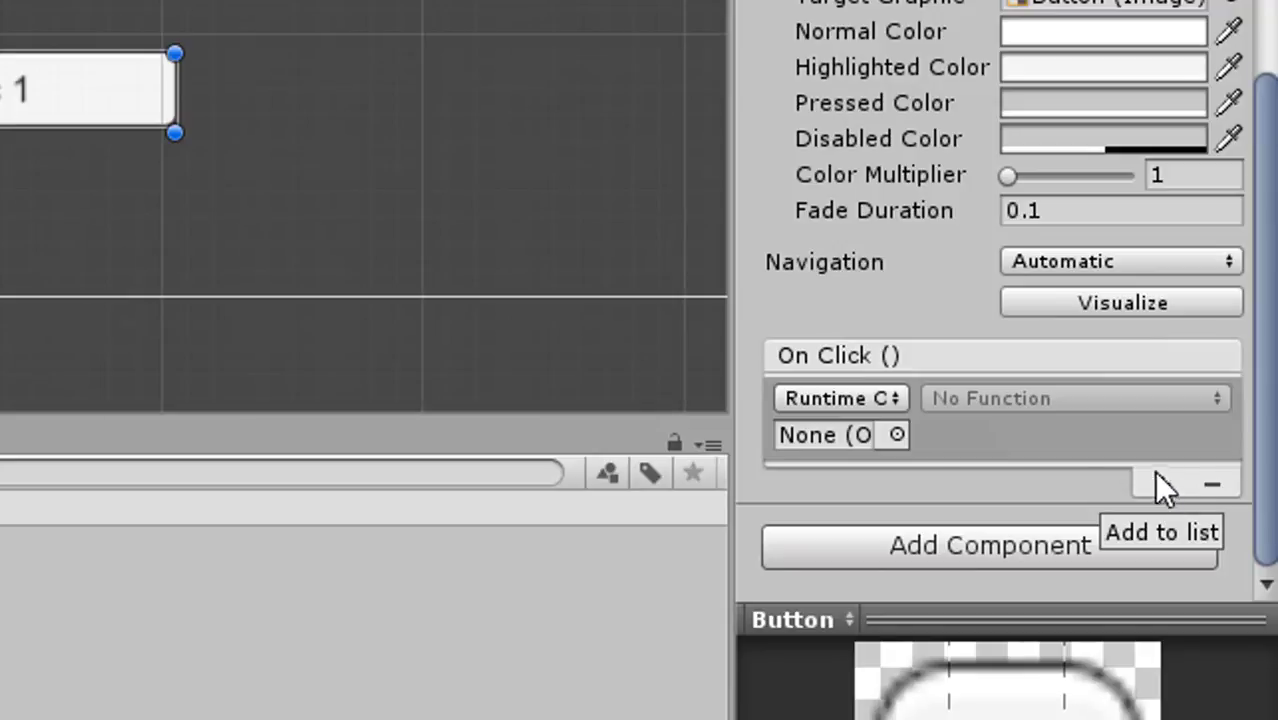
pyautogui.click(896, 433)
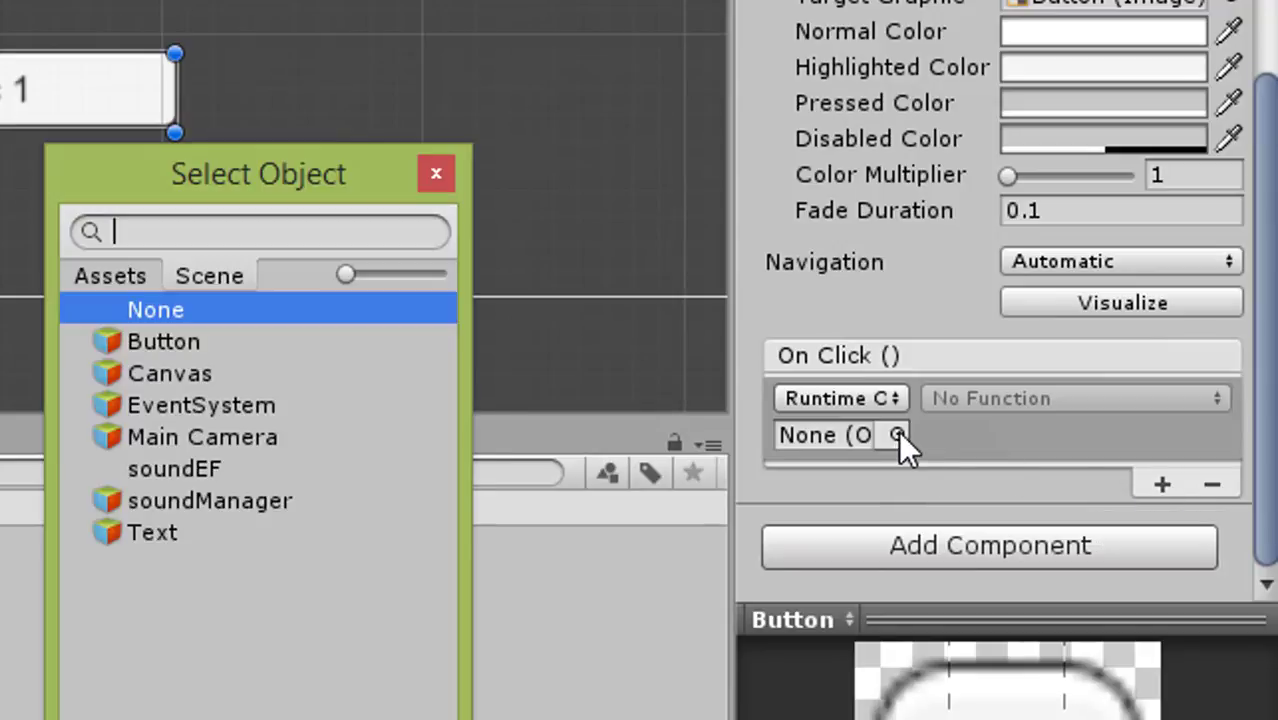
pyautogui.click(261, 440)
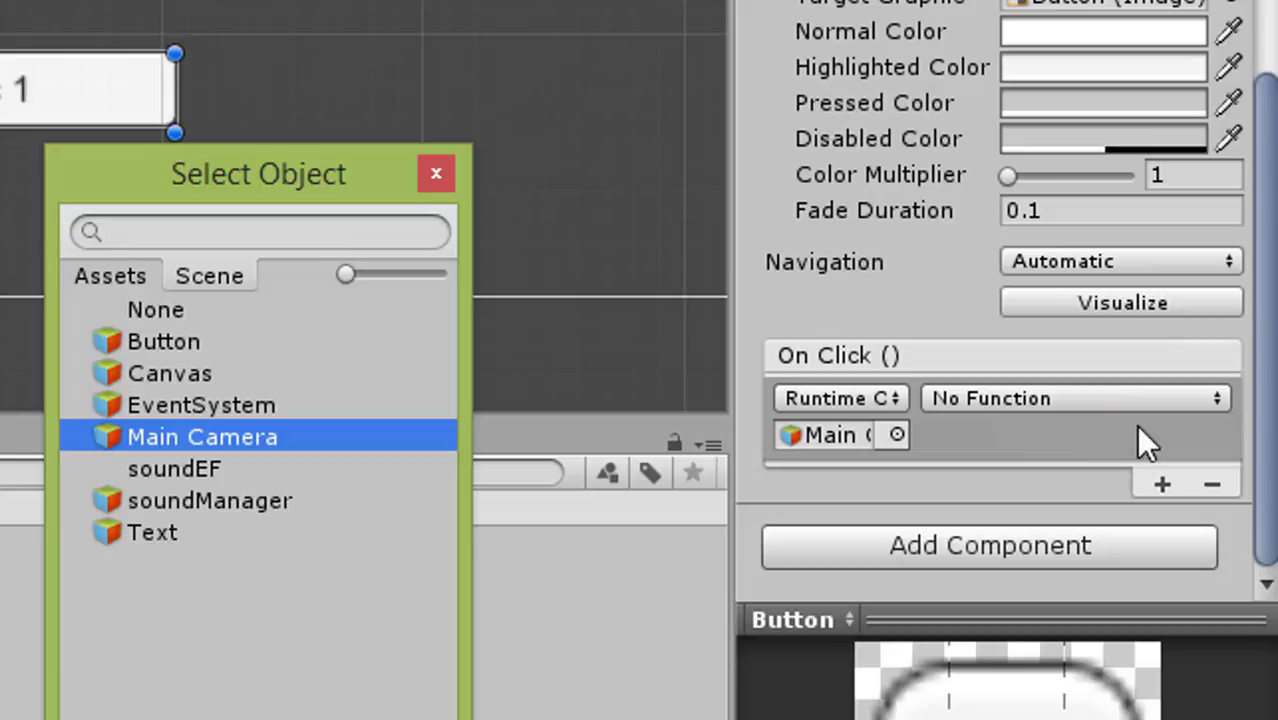
pyautogui.click(1075, 399)
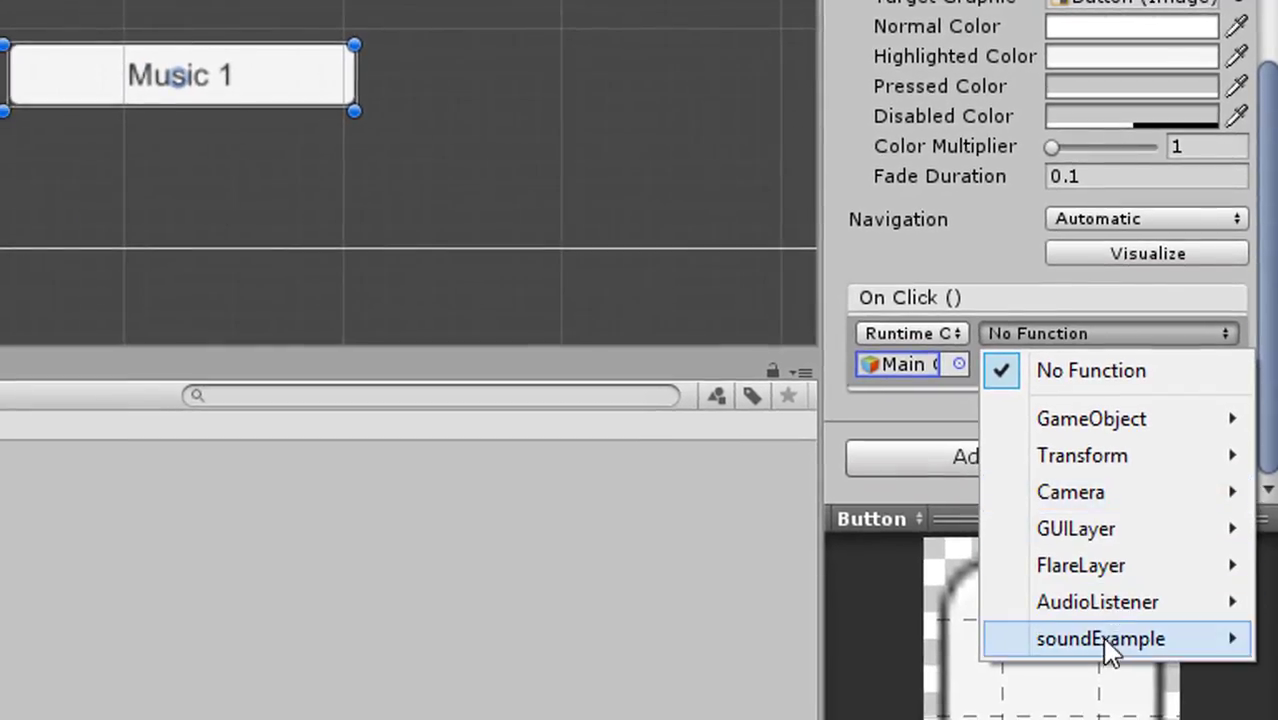
pyautogui.moveTo(1100, 639)
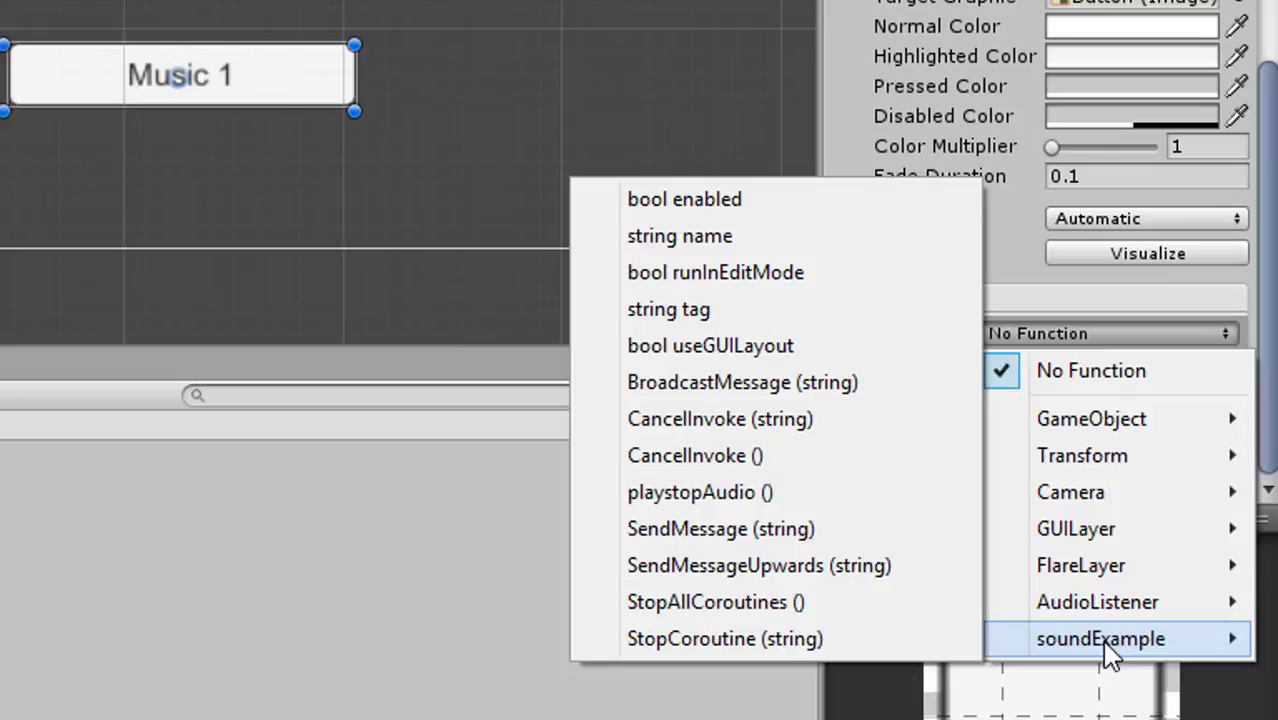
pyautogui.click(758, 500)
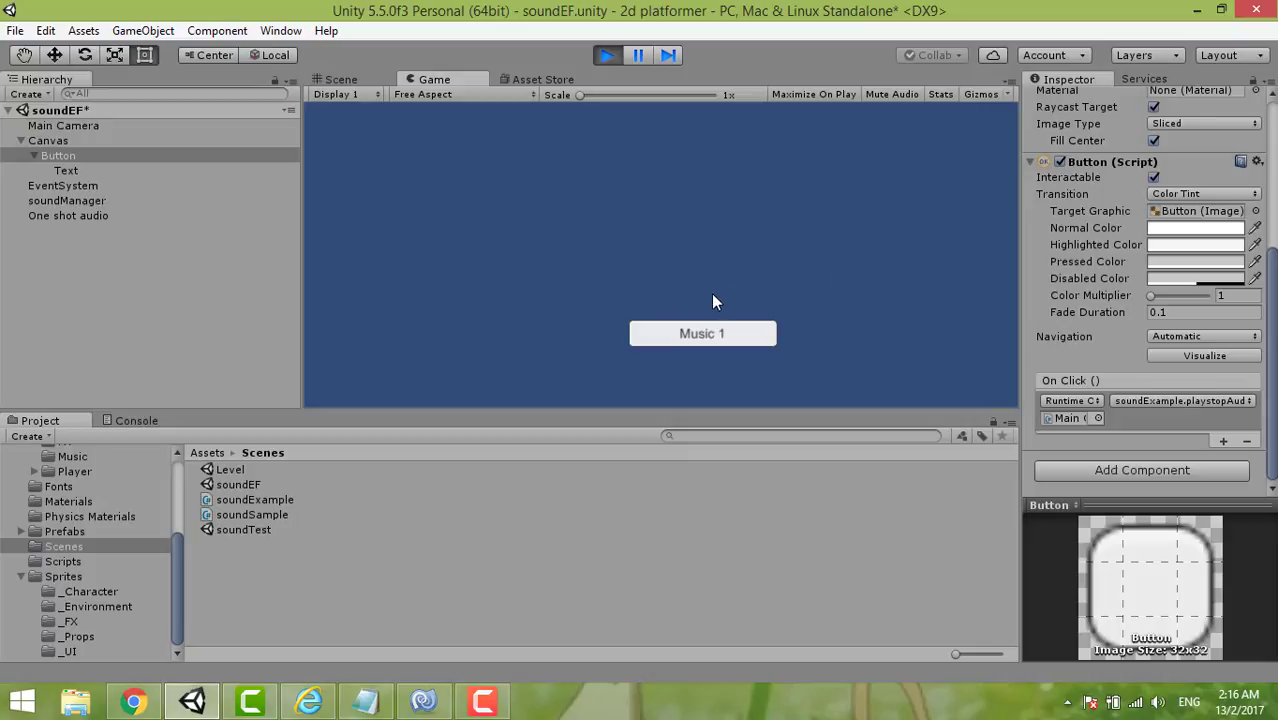
# In play mode, click the Music 1 button to switch its label to Music 2.
pyautogui.click(710, 333)
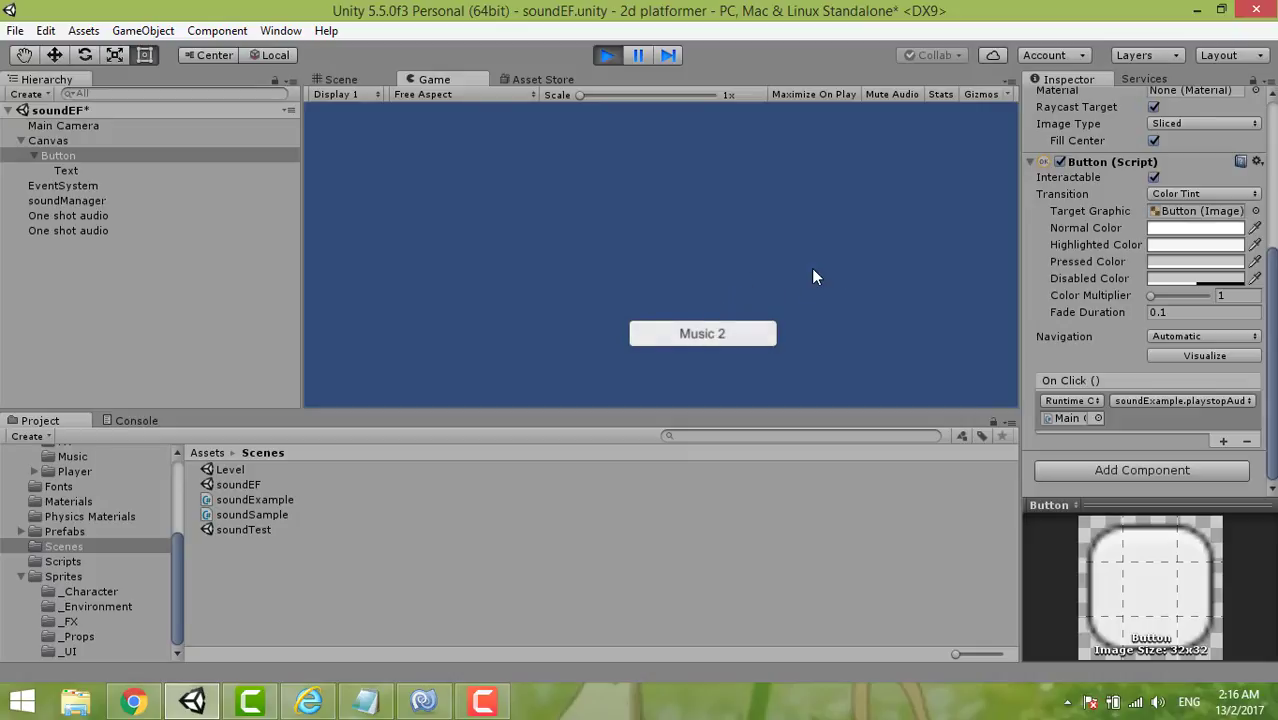